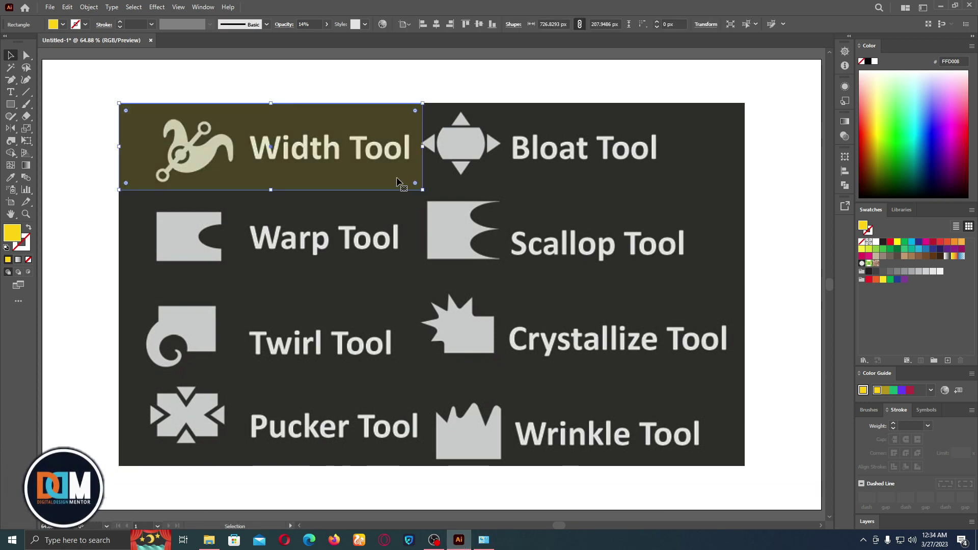
Move the yellow highlight from the Warp Tool label down over the Crystallize and Wrinkle labels
{"action": "mouse_move", "coordinate": [397, 180]}
{"action": "left_mouse_down"}
{"action": "mouse_move", "coordinate": [406, 452]}
{"action": "mouse_move", "coordinate": [687, 262]}
{"action": "left_mouse_up"}
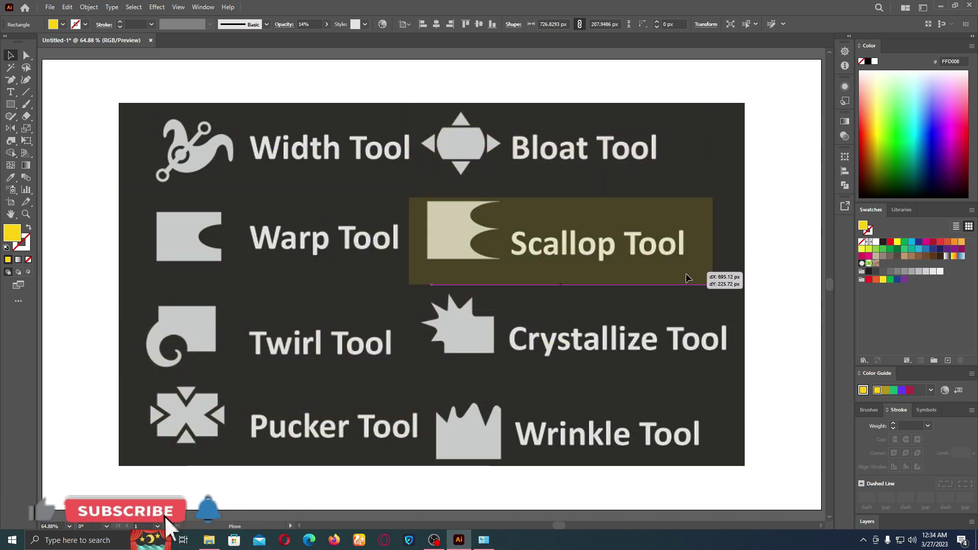
{"action": "mouse_move", "coordinate": [687, 262]}
{"action": "left_mouse_down"}
{"action": "mouse_move", "coordinate": [701, 469]}
{"action": "mouse_move", "coordinate": [696, 457]}
{"action": "left_mouse_up"}
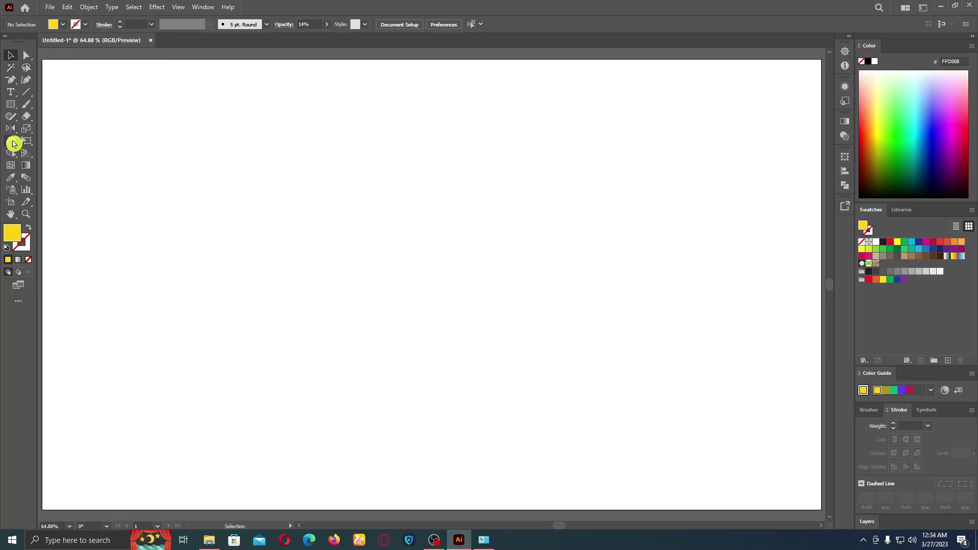
Tear the Width-to-Wrinkle reshaping tools into a floating panel placed at the top-left
{"action": "left_click", "coordinate": [12, 143]}
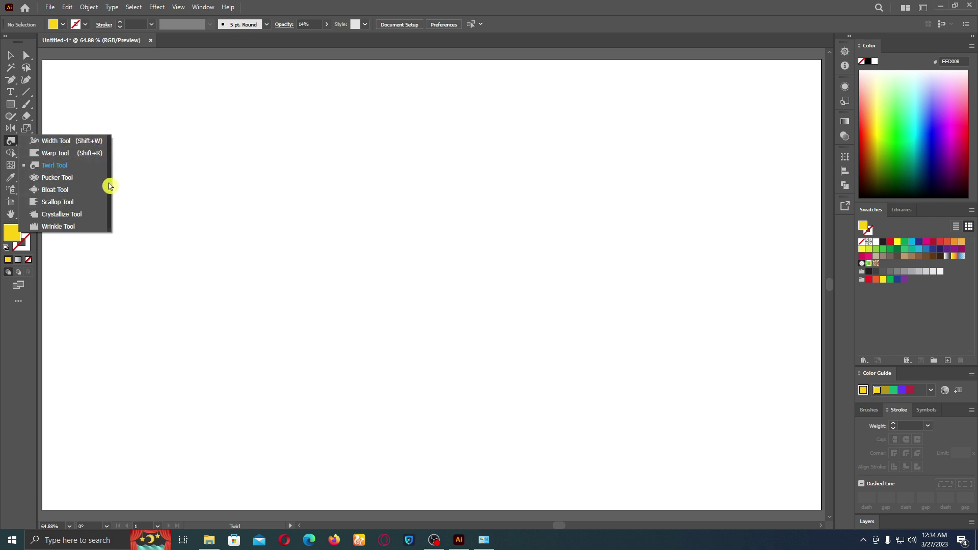
{"action": "left_click", "coordinate": [110, 188]}
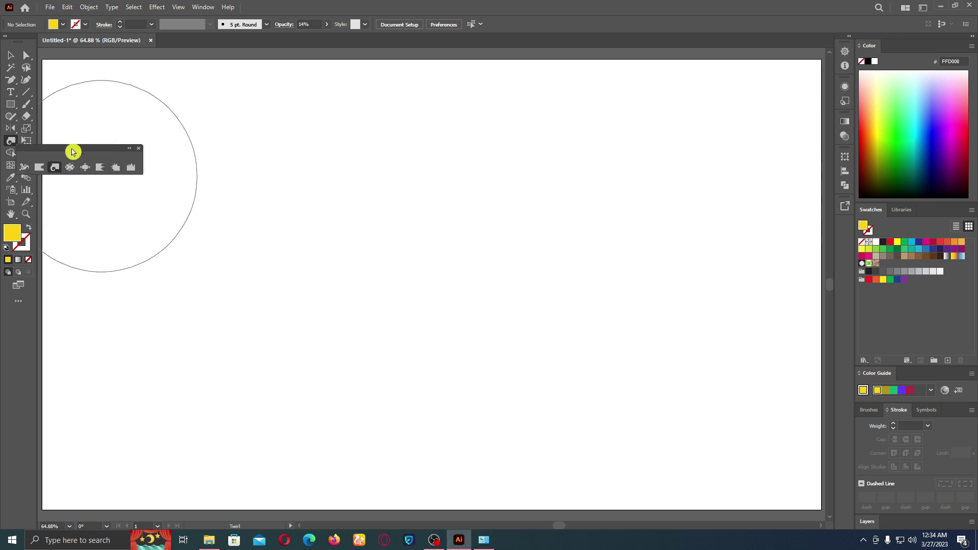
{"action": "mouse_move", "coordinate": [72, 151]}
{"action": "left_mouse_down"}
{"action": "mouse_move", "coordinate": [94, 140]}
{"action": "mouse_move", "coordinate": [115, 75]}
{"action": "left_mouse_up"}
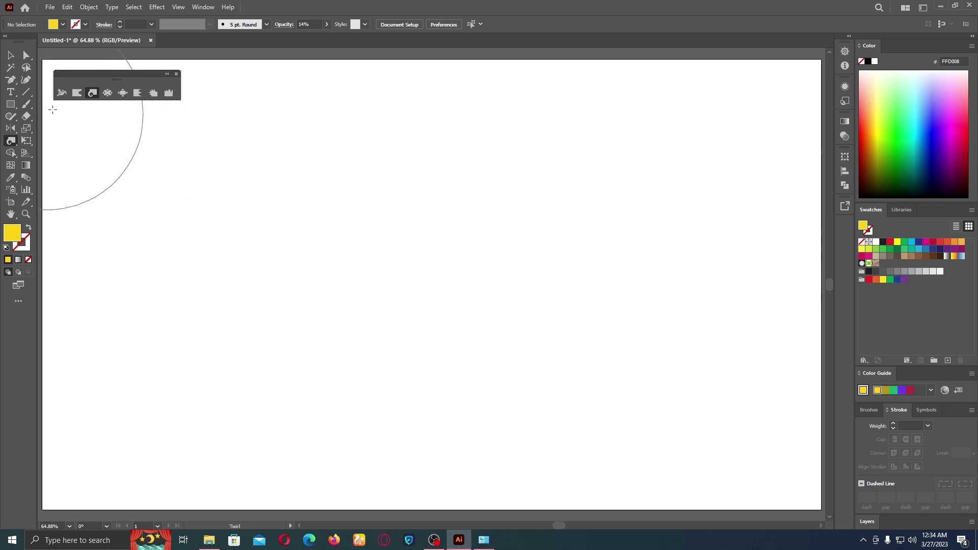
{"action": "left_click", "coordinate": [64, 93]}
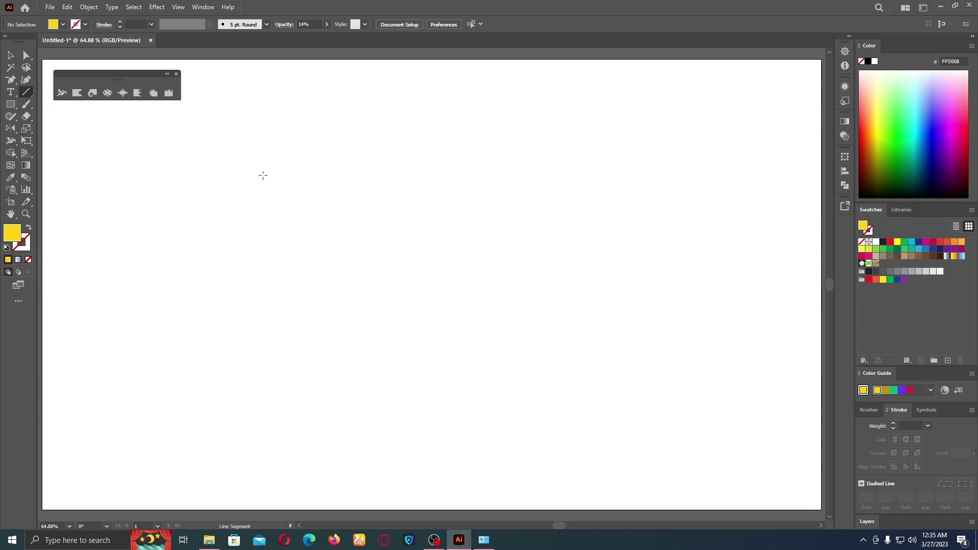
Draw a vertical line with a black stroke and zoom in on it
{"action": "left_click_drag", "start_coordinate": [298, 133], "coordinate": [297, 296]}
{"action": "left_click", "coordinate": [79, 32]}
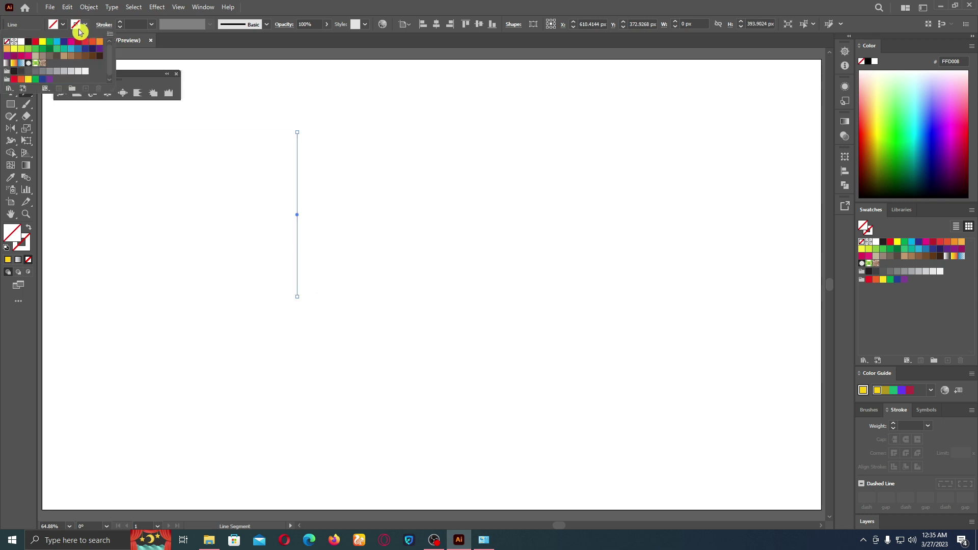
{"action": "left_click", "coordinate": [30, 46]}
{"action": "left_click", "coordinate": [328, 16]}
{"action": "key", "text": "ctrl+plus"}
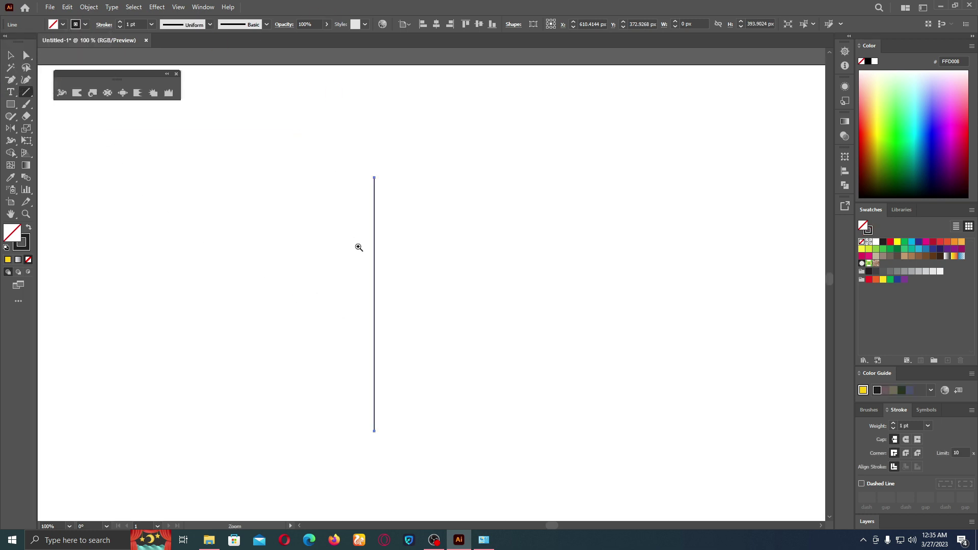
{"action": "key", "text": "ctrl+plus"}
{"action": "scroll", "coordinate": [389, 229], "scroll_direction": "down", "scroll_amount": 2}
{"action": "scroll", "coordinate": [389, 228], "scroll_direction": "right", "scroll_amount": 1}
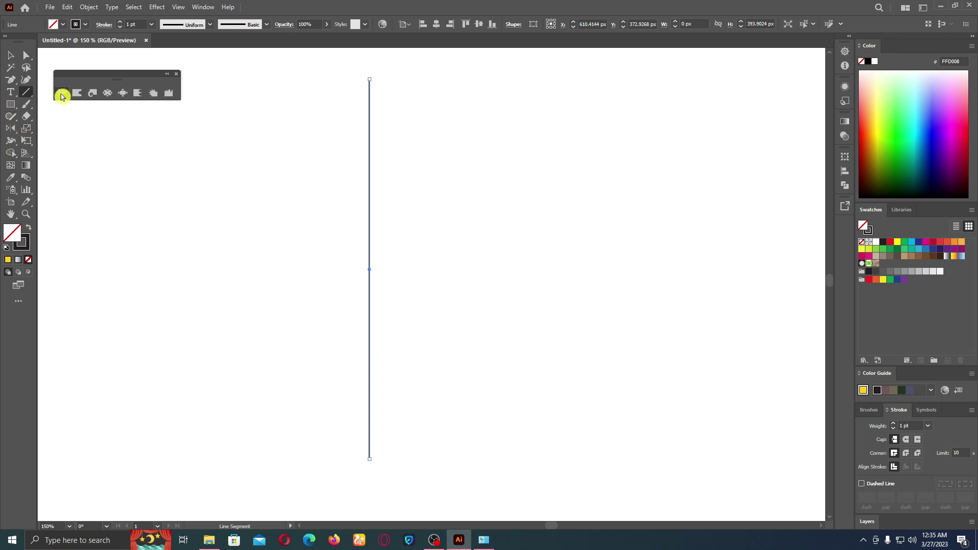
{"action": "left_click", "coordinate": [61, 95]}
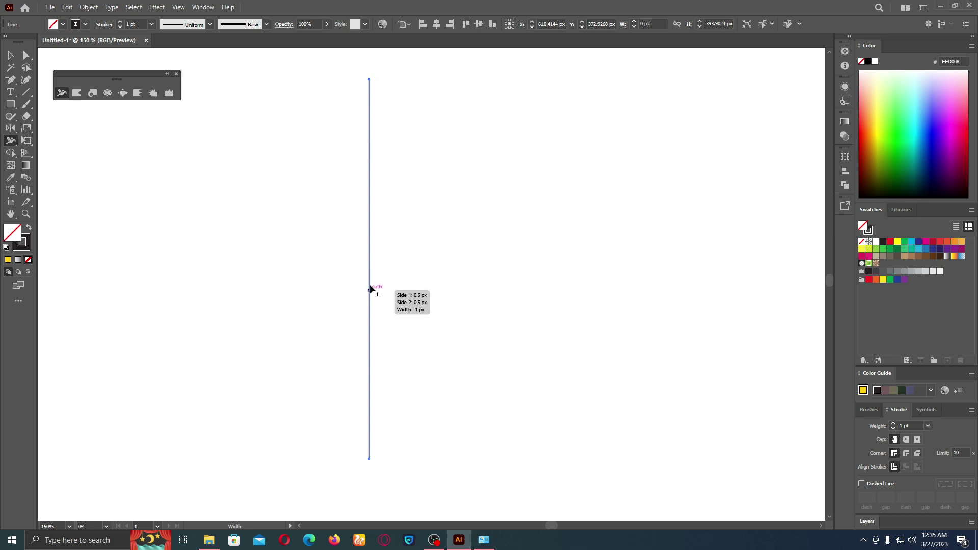
Widen the middle of the line into a lens shape and reposition its width point
{"action": "left_click_drag", "start_coordinate": [370, 279], "coordinate": [384, 278]}
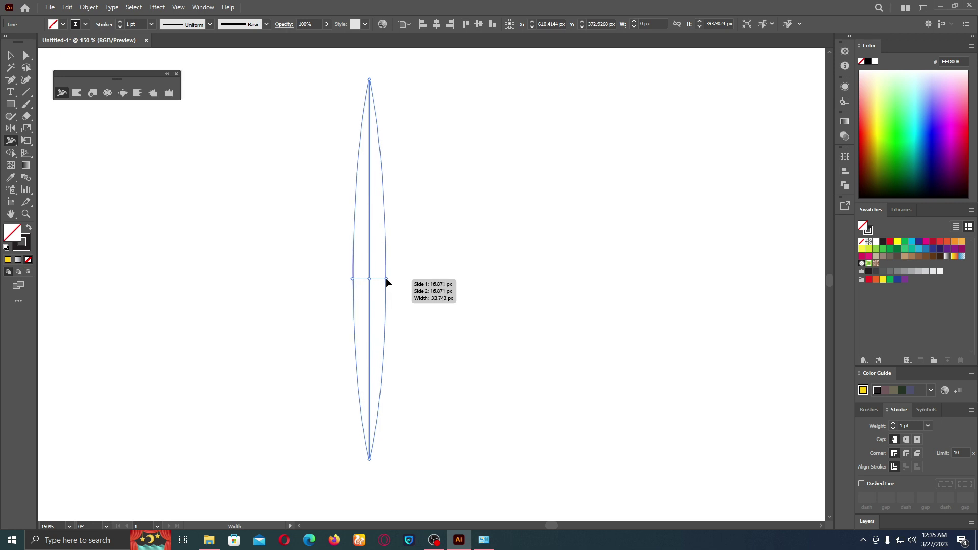
{"action": "left_click_drag", "start_coordinate": [385, 282], "coordinate": [387, 277]}
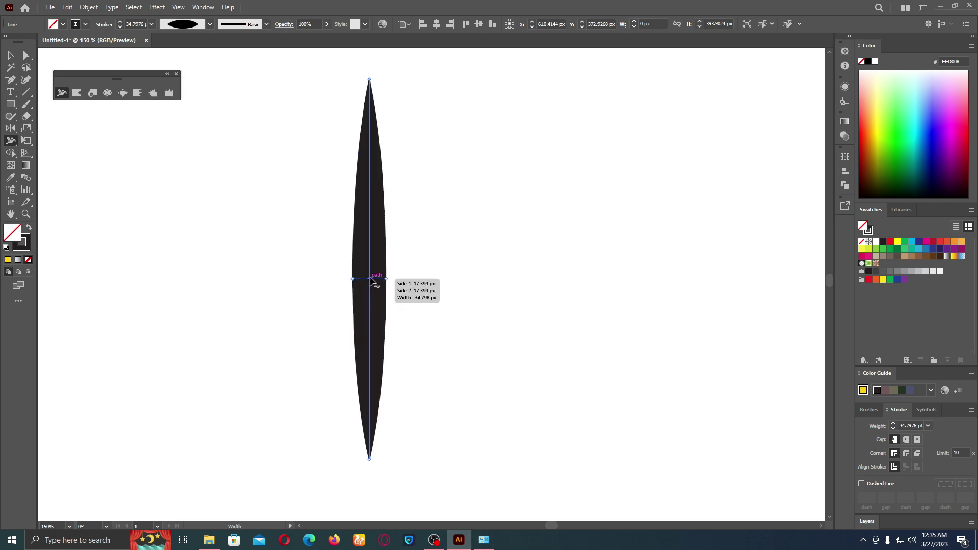
{"action": "mouse_move", "coordinate": [371, 279]}
{"action": "left_mouse_down"}
{"action": "mouse_move", "coordinate": [366, 147]}
{"action": "mouse_move", "coordinate": [367, 349]}
{"action": "left_mouse_up"}
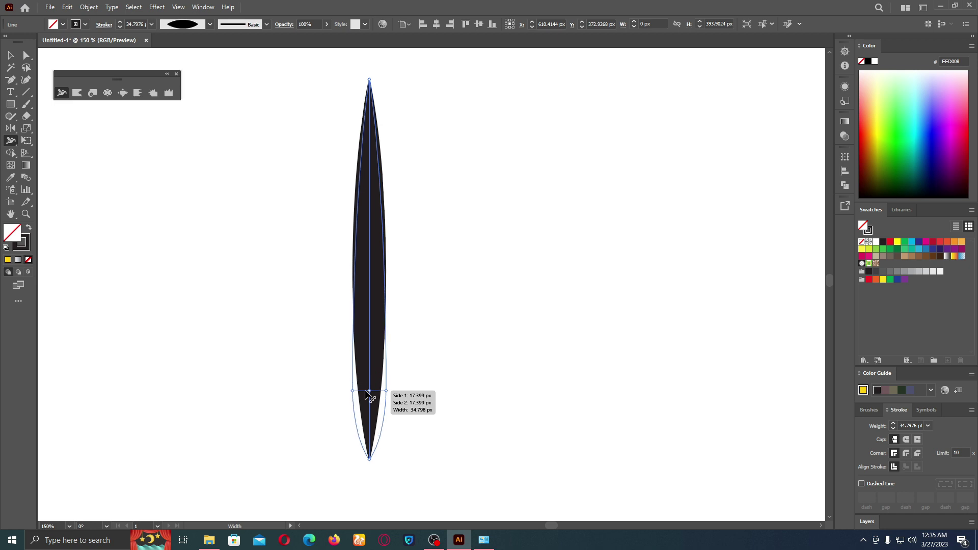
{"action": "left_click_drag", "start_coordinate": [367, 349], "coordinate": [367, 273]}
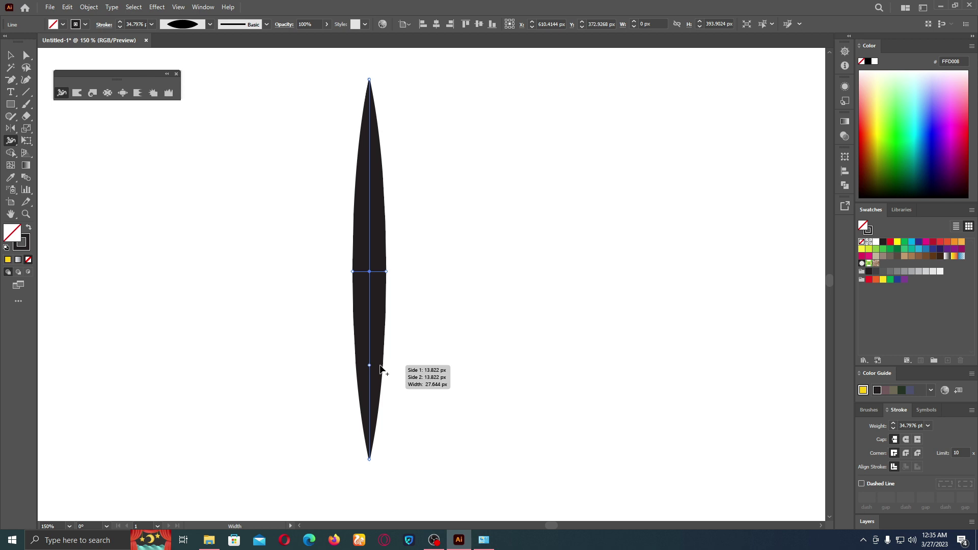
Swell the bottom into a broad bulb, pinch above it, narrow the neck and bulge the top
{"action": "left_click_drag", "start_coordinate": [381, 366], "coordinate": [399, 366]}
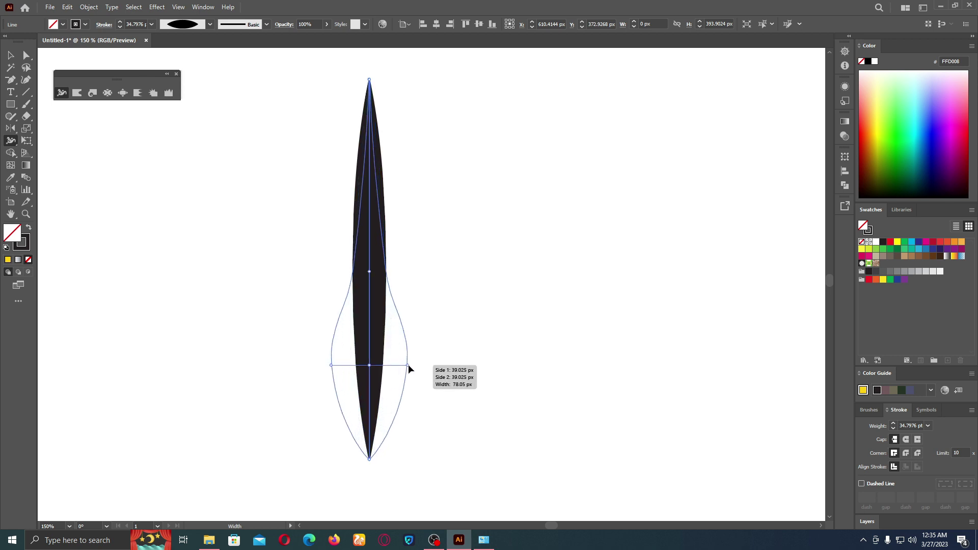
{"action": "left_click_drag", "start_coordinate": [399, 364], "coordinate": [416, 366]}
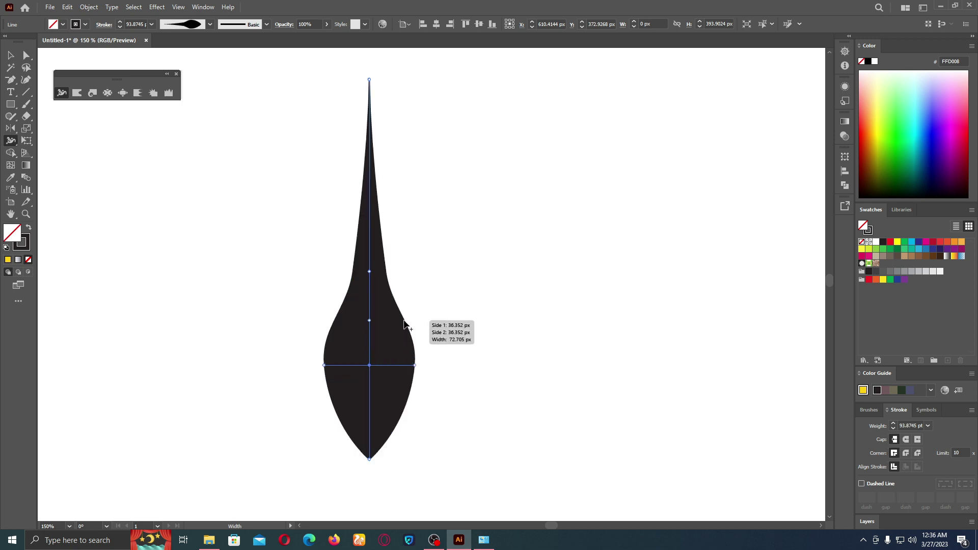
{"action": "left_click_drag", "start_coordinate": [403, 324], "coordinate": [386, 326]}
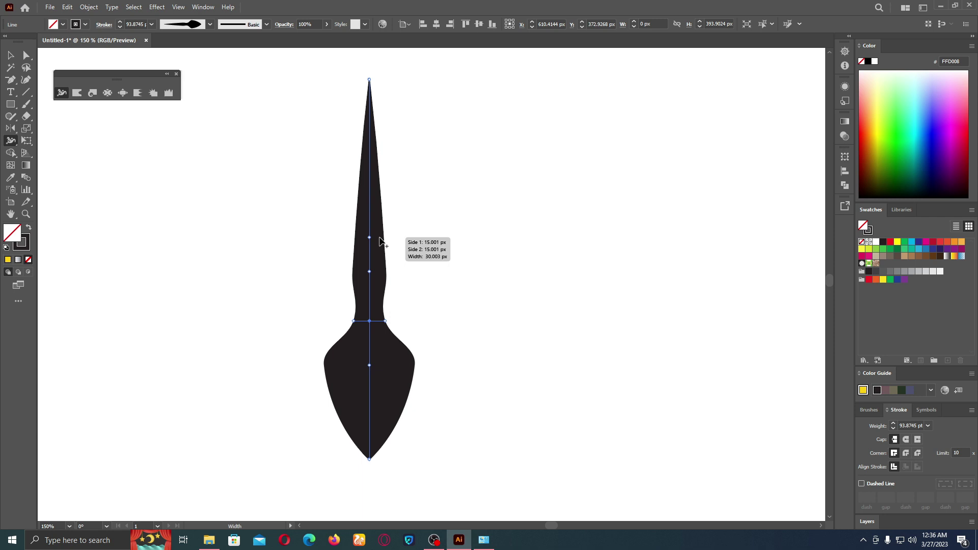
{"action": "left_click_drag", "start_coordinate": [379, 241], "coordinate": [376, 237]}
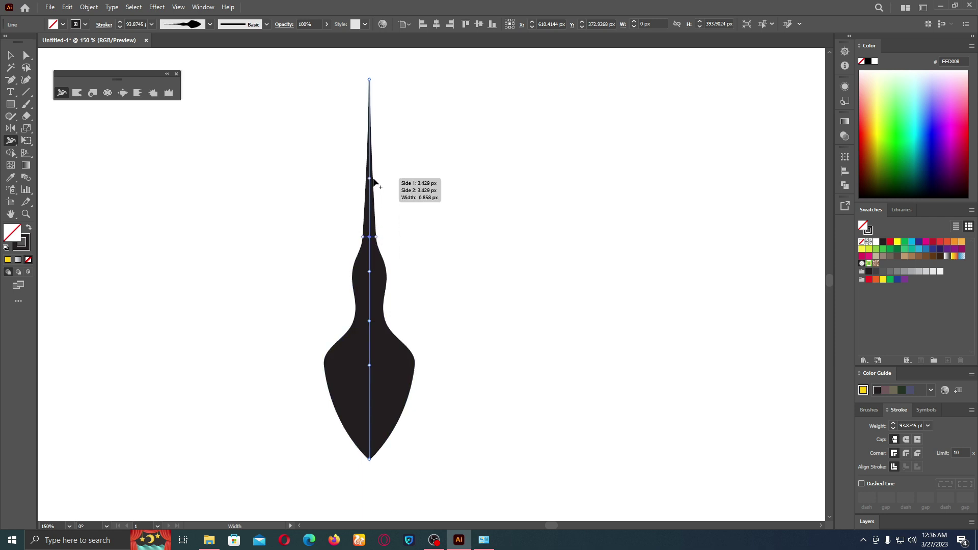
{"action": "left_click_drag", "start_coordinate": [378, 178], "coordinate": [389, 179]}
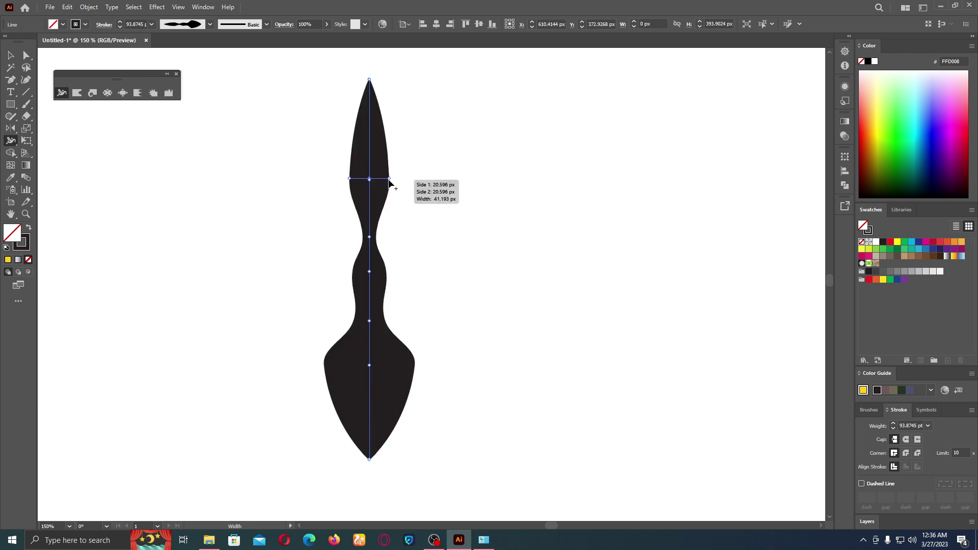
Move the black spear shape to the left
{"action": "left_click", "coordinate": [58, 90]}
{"action": "left_click", "coordinate": [6, 59]}
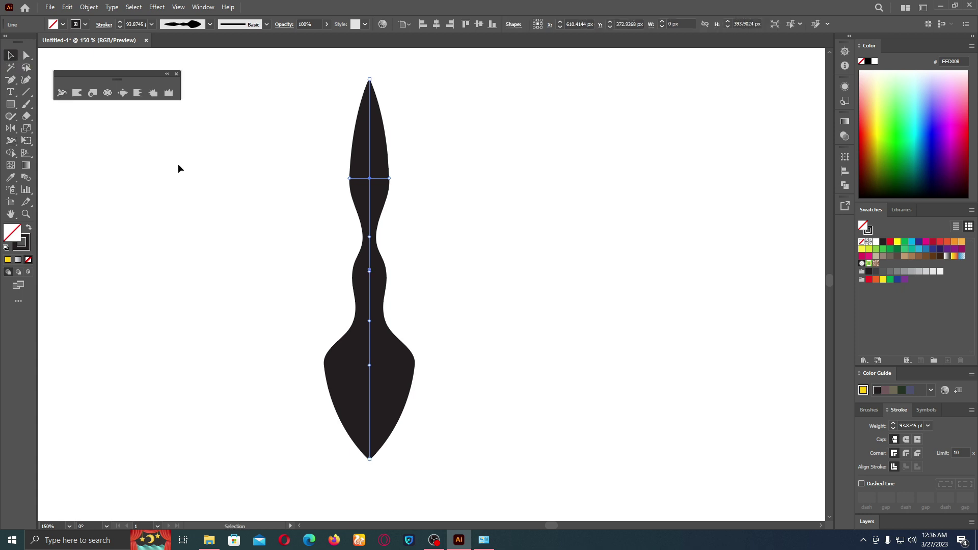
{"action": "left_click", "coordinate": [316, 273]}
{"action": "mouse_move", "coordinate": [368, 337]}
{"action": "left_mouse_down"}
{"action": "mouse_move", "coordinate": [323, 317]}
{"action": "mouse_move", "coordinate": [251, 327]}
{"action": "left_mouse_up"}
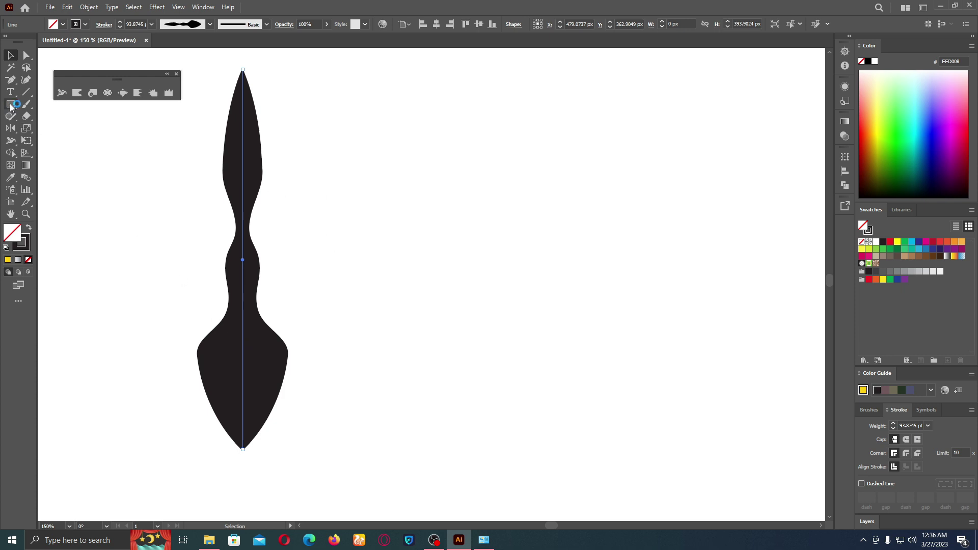
Draw a tall ellipse right of the spear and move it up and left
{"action": "left_click_drag", "start_coordinate": [11, 105], "coordinate": [41, 127]}
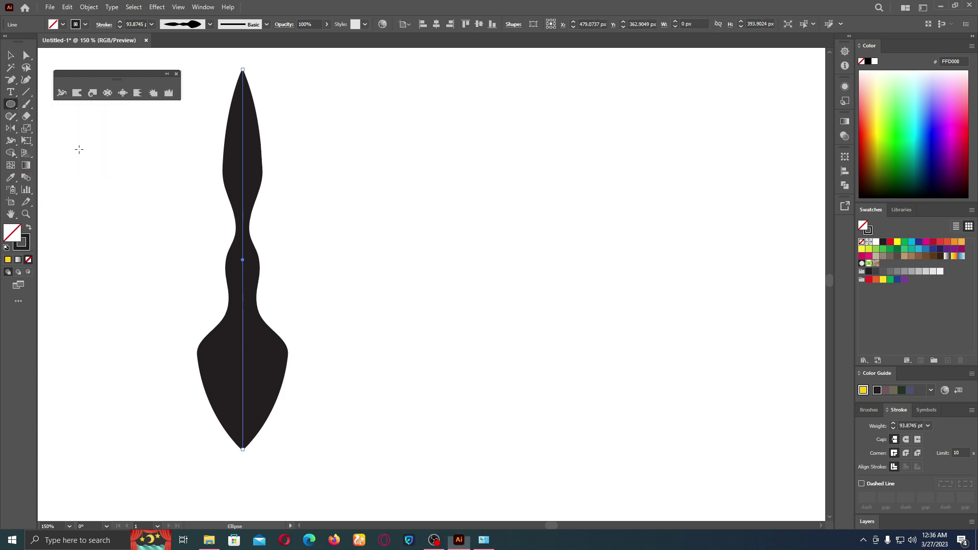
{"action": "mouse_move", "coordinate": [418, 177]}
{"action": "left_mouse_down"}
{"action": "mouse_move", "coordinate": [494, 363]}
{"action": "mouse_move", "coordinate": [498, 403]}
{"action": "left_mouse_up"}
{"action": "left_click", "coordinate": [13, 53]}
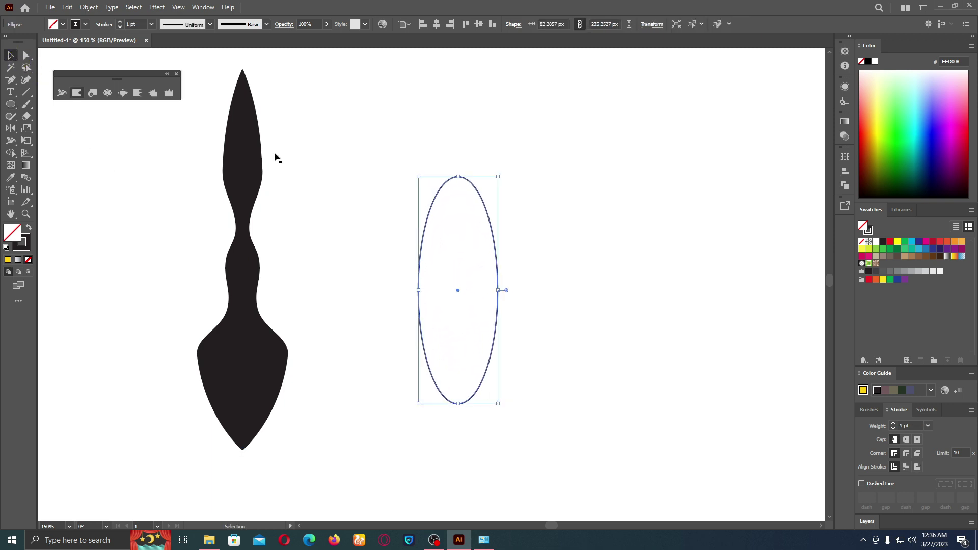
{"action": "left_click_drag", "start_coordinate": [493, 244], "coordinate": [445, 179]}
Convert the ellipse's top and bottom anchors into sharp corners
{"action": "left_click", "coordinate": [26, 55]}
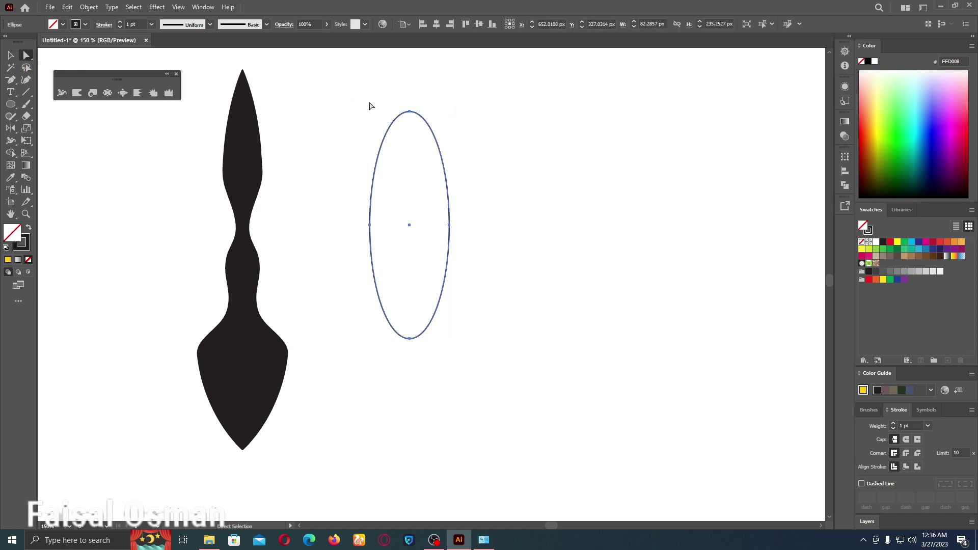
{"action": "left_click_drag", "start_coordinate": [390, 93], "coordinate": [420, 363]}
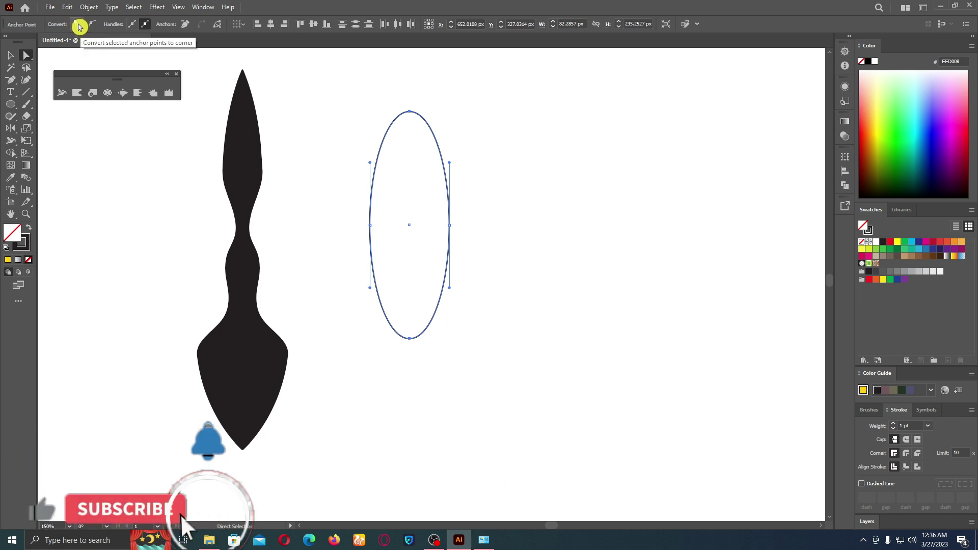
{"action": "left_click", "coordinate": [77, 24]}
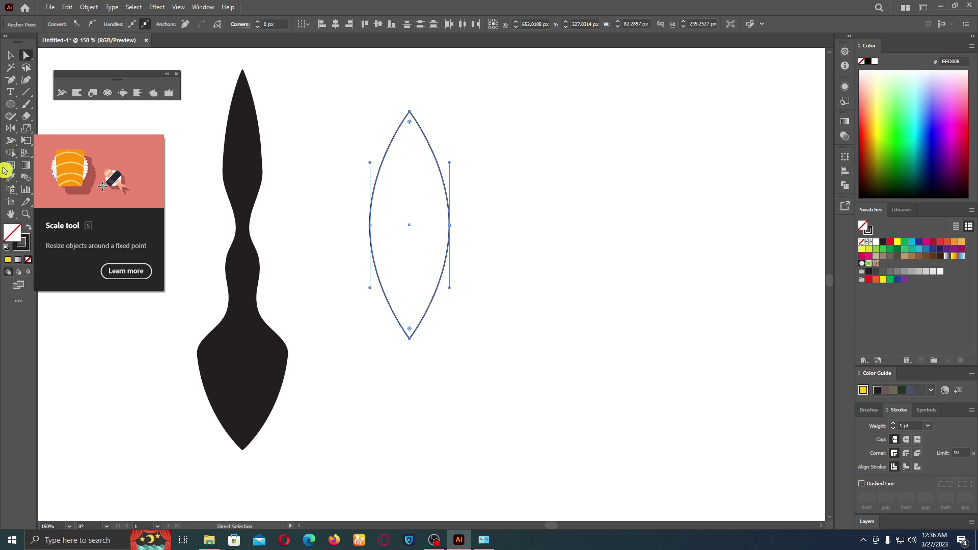
{"action": "left_click", "coordinate": [62, 92]}
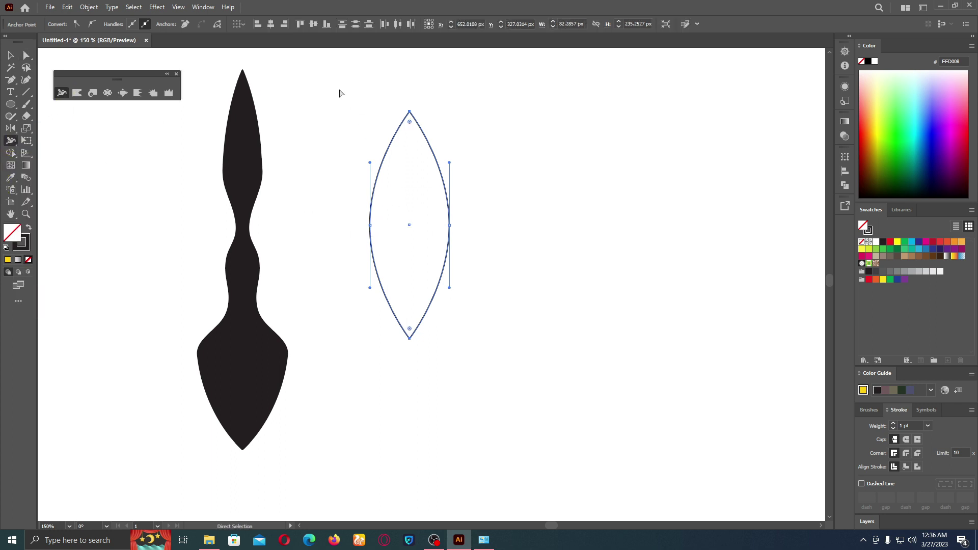
{"action": "mouse_move", "coordinate": [372, 225]}
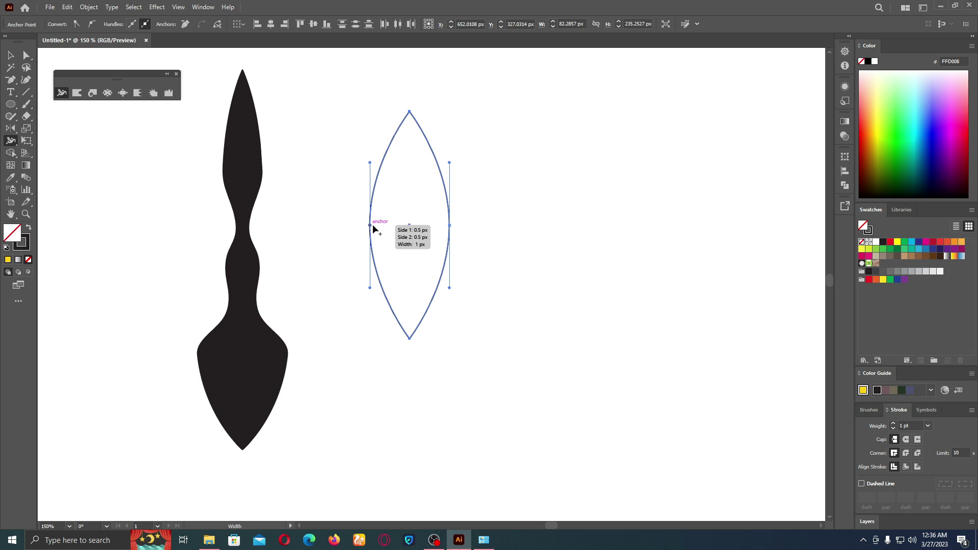
Widen the lens's left-side stroke, shift the lens left, and draw a circle beside it
{"action": "left_click_drag", "start_coordinate": [372, 224], "coordinate": [381, 226]}
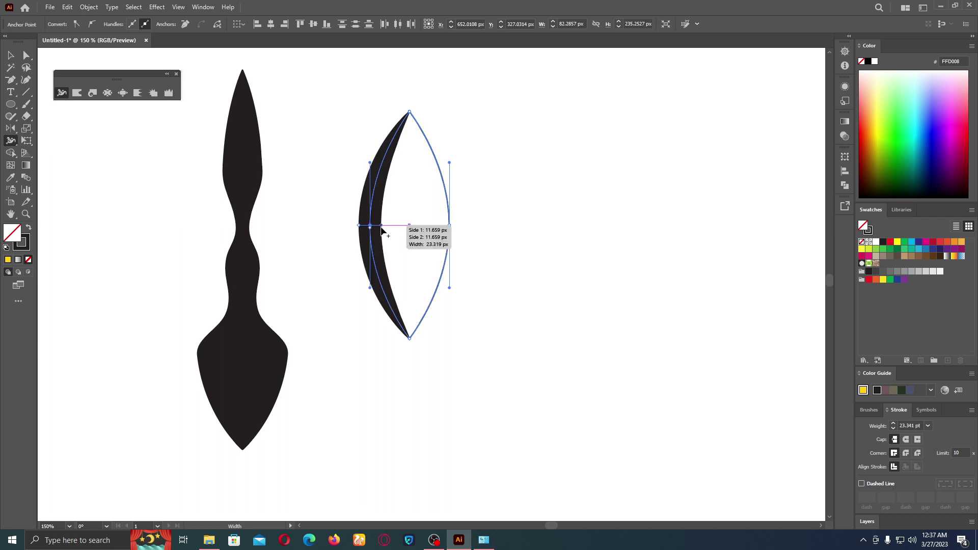
{"action": "left_click", "coordinate": [12, 56]}
{"action": "left_click", "coordinate": [304, 127]}
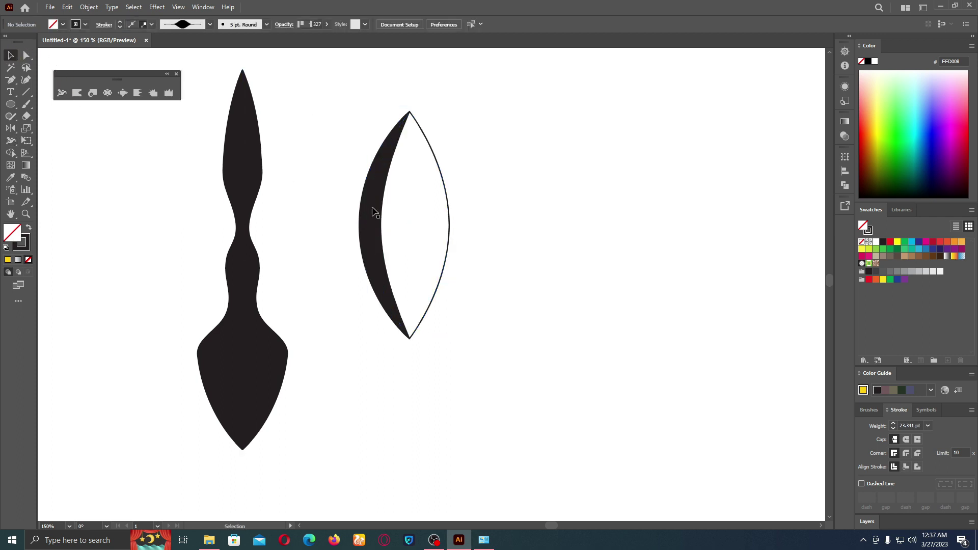
{"action": "mouse_move", "coordinate": [362, 212]}
{"action": "left_mouse_down"}
{"action": "mouse_move", "coordinate": [330, 215]}
{"action": "mouse_move", "coordinate": [362, 212]}
{"action": "left_mouse_up"}
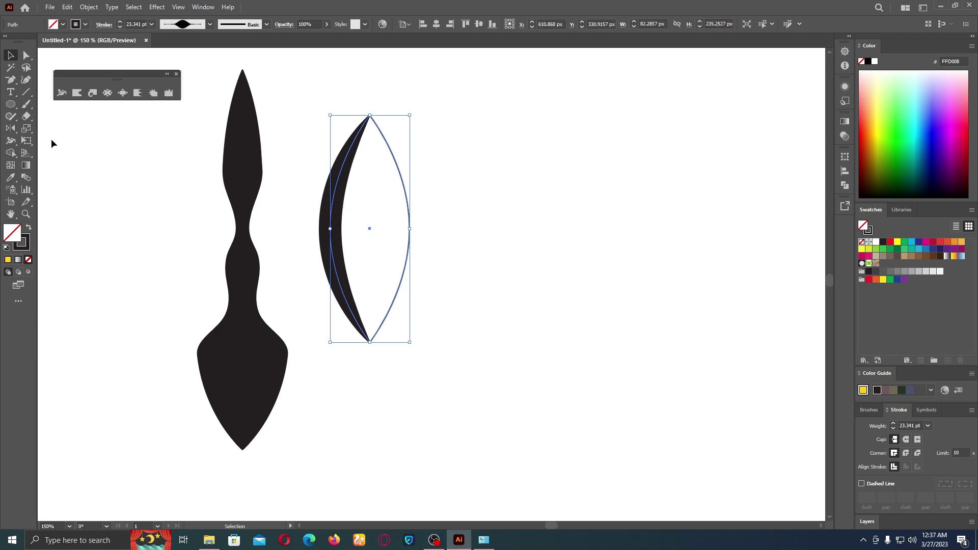
{"action": "left_click", "coordinate": [14, 108]}
{"action": "left_click_drag", "start_coordinate": [542, 229], "coordinate": [612, 321]}
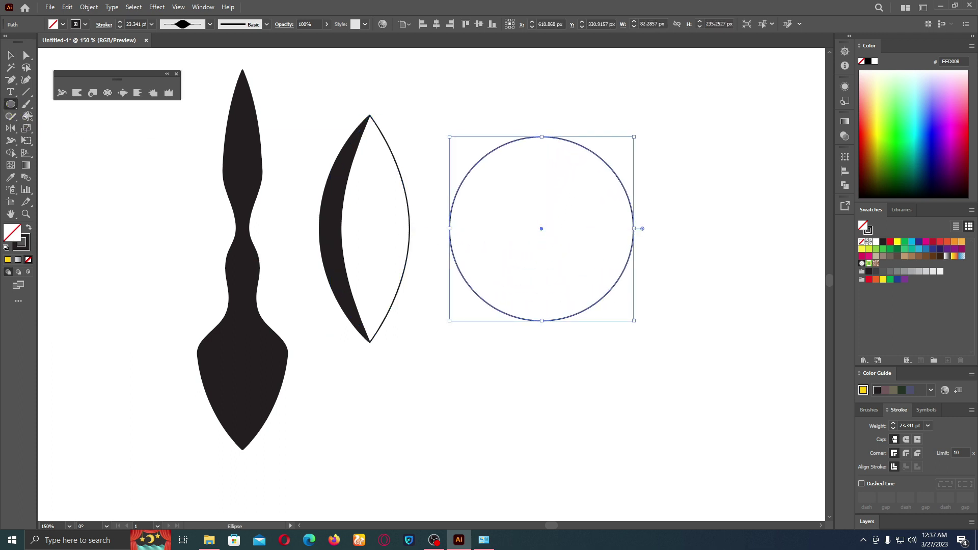
Widen the circle's left-side stroke into a crescent and nudge the circle slightly up
{"action": "left_click", "coordinate": [11, 117]}
{"action": "left_click", "coordinate": [14, 143]}
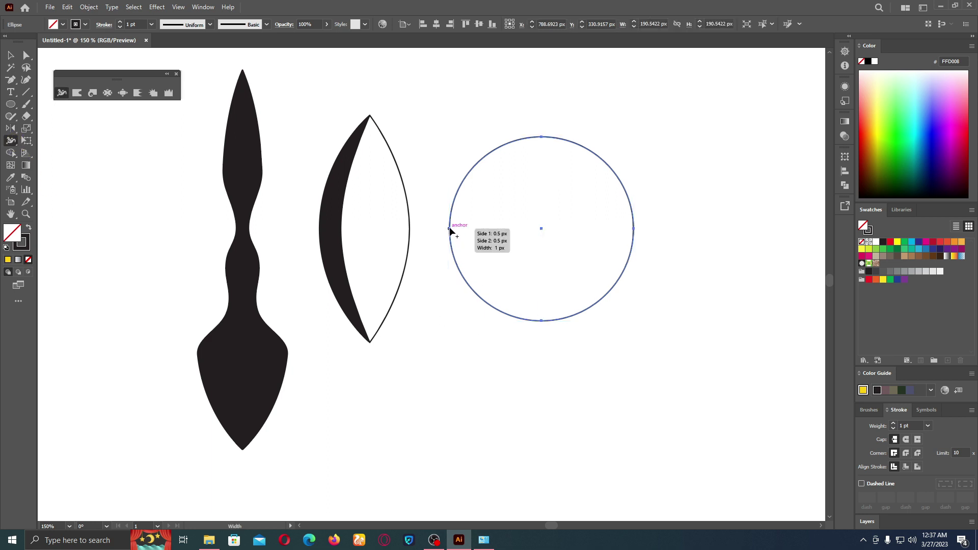
{"action": "left_click_drag", "start_coordinate": [450, 228], "coordinate": [463, 228]}
{"action": "left_click", "coordinate": [13, 56]}
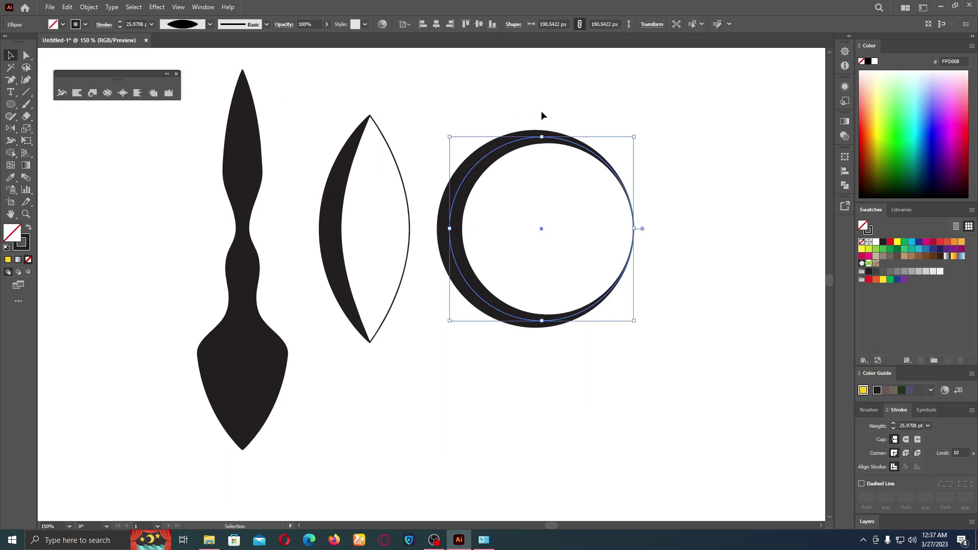
{"action": "left_click_drag", "start_coordinate": [544, 142], "coordinate": [543, 128]}
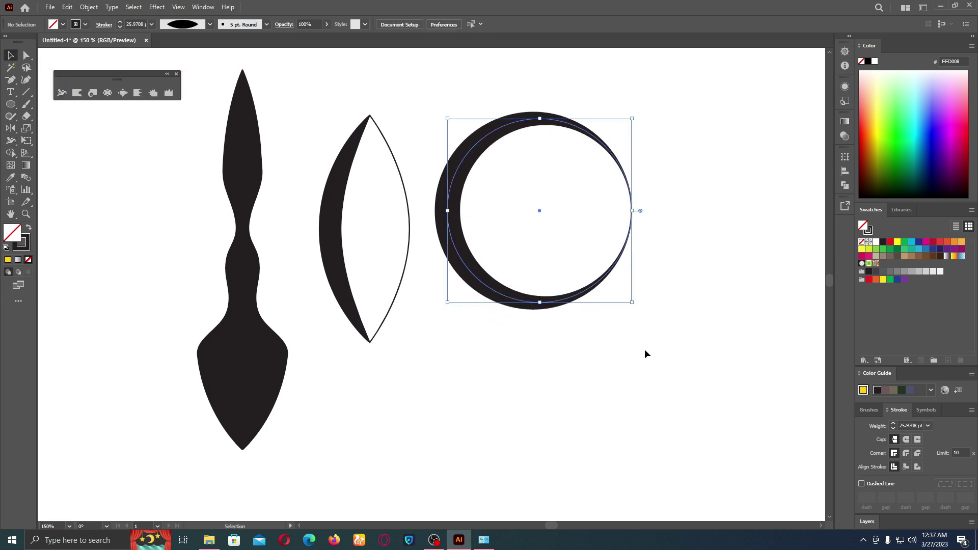
{"action": "scroll", "coordinate": [635, 349], "scroll_direction": "down", "scroll_amount": 2}
{"action": "scroll", "coordinate": [631, 346], "scroll_direction": "down", "scroll_amount": 3}
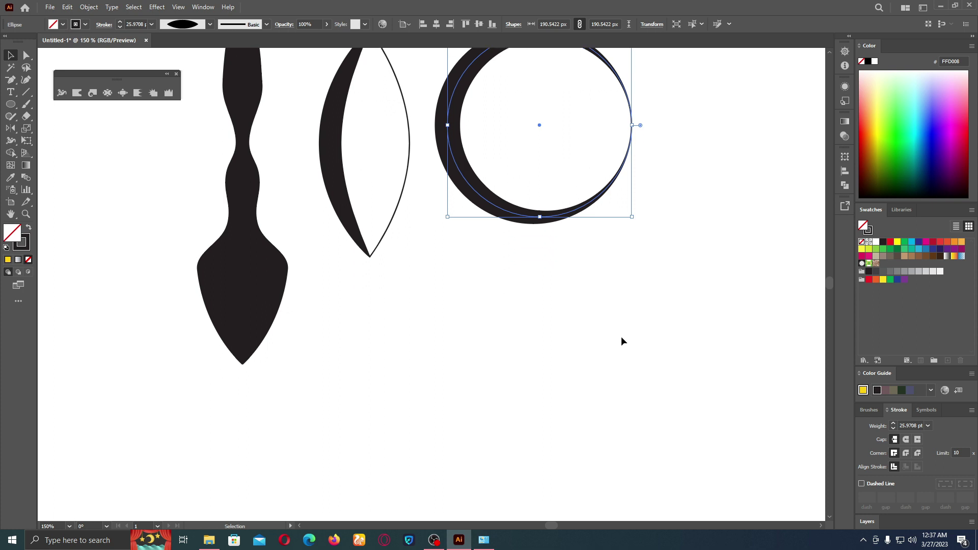
{"action": "scroll", "coordinate": [622, 341], "scroll_direction": "up", "scroll_amount": 2}
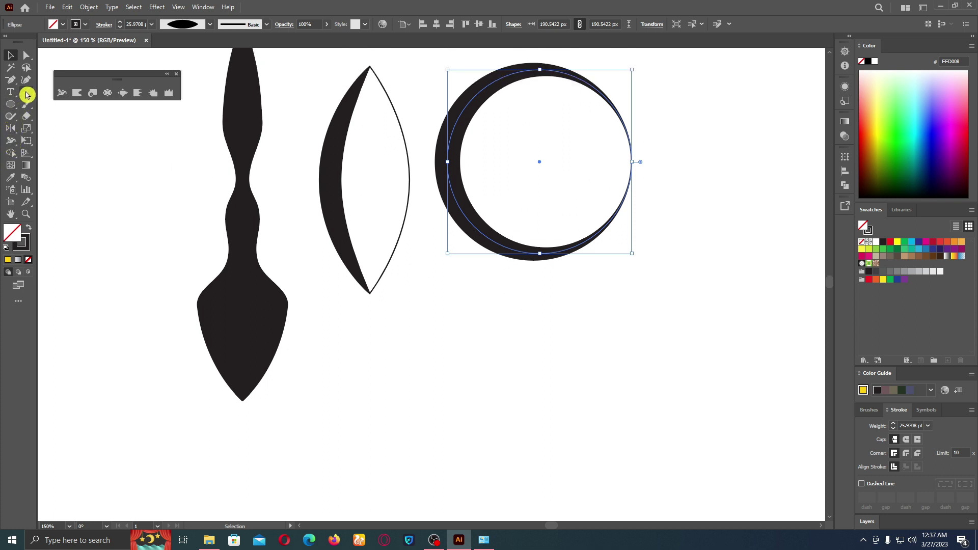
Draw a spiral in empty canvas space to the right of the circle
{"action": "left_click_drag", "start_coordinate": [26, 95], "coordinate": [76, 116]}
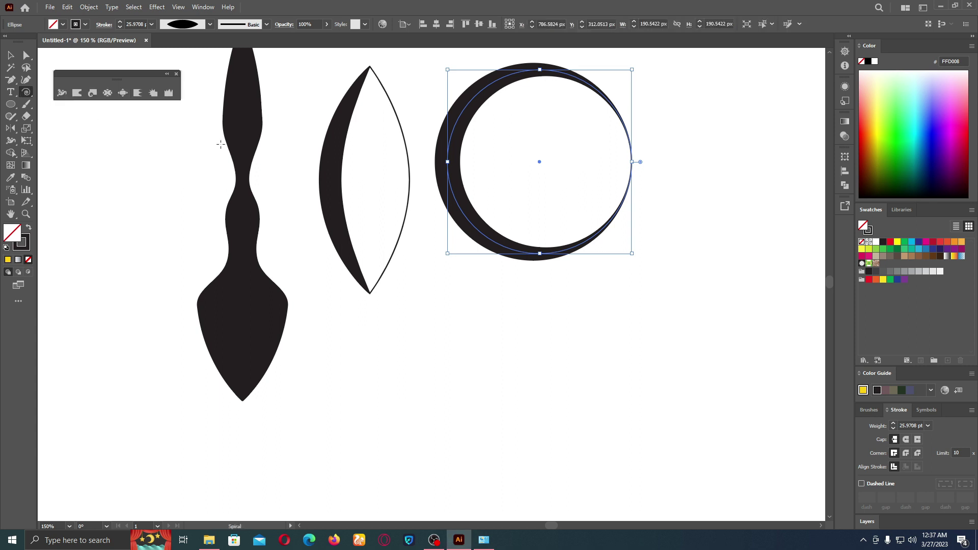
{"action": "left_click_drag", "start_coordinate": [640, 197], "coordinate": [499, 250]}
{"action": "left_click_drag", "start_coordinate": [436, 210], "coordinate": [385, 183]}
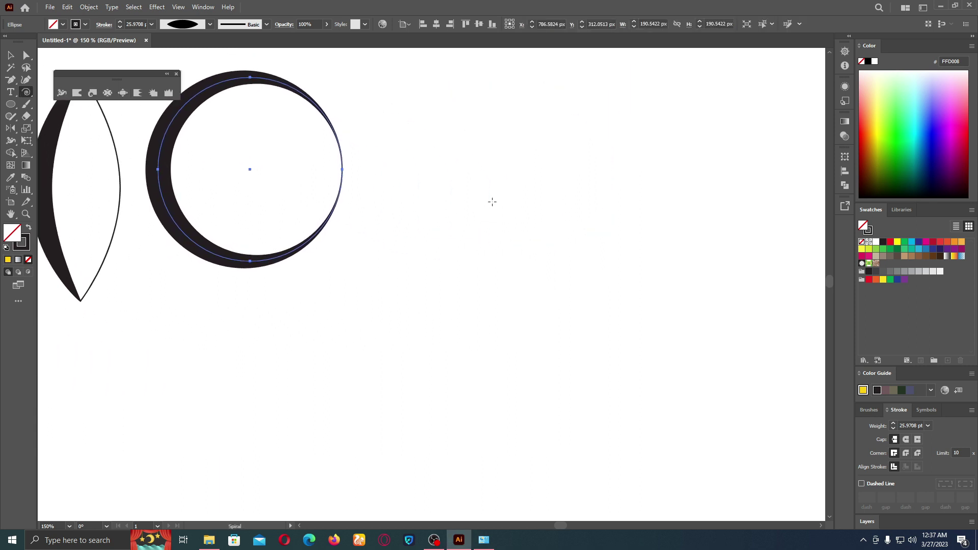
{"action": "left_click_drag", "start_coordinate": [471, 204], "coordinate": [582, 298]}
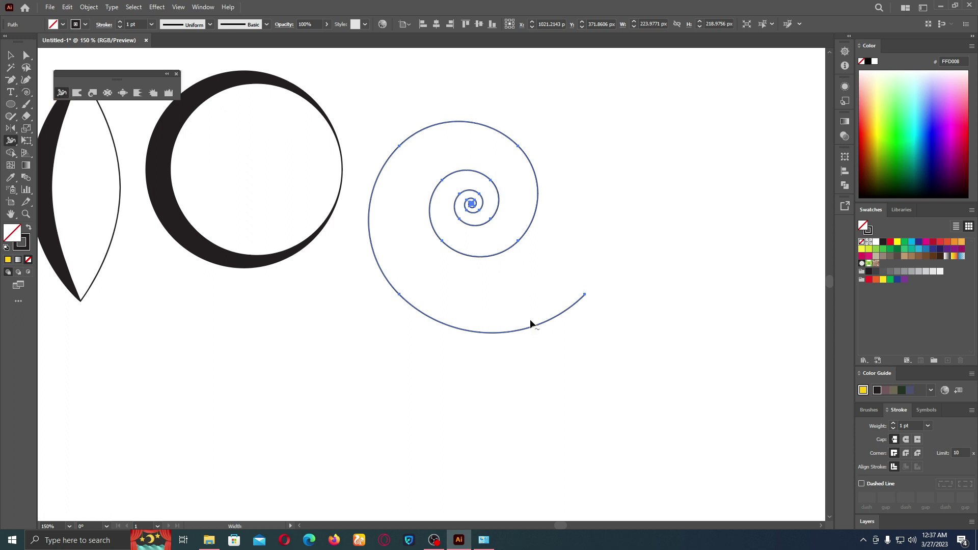
Thicken the spiral's lower outer arc and thin its left inner coil
{"action": "left_click_drag", "start_coordinate": [525, 330], "coordinate": [527, 337]}
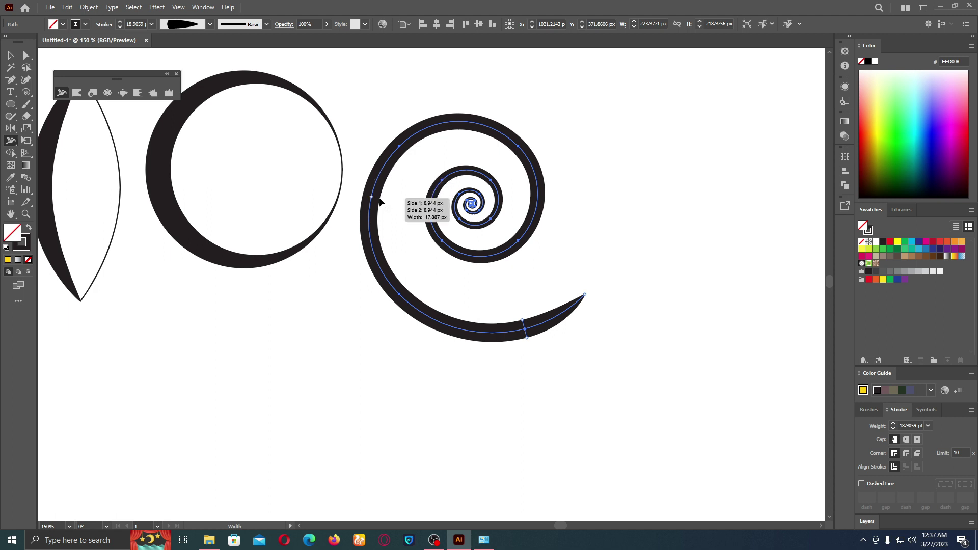
{"action": "left_click_drag", "start_coordinate": [379, 201], "coordinate": [390, 201]}
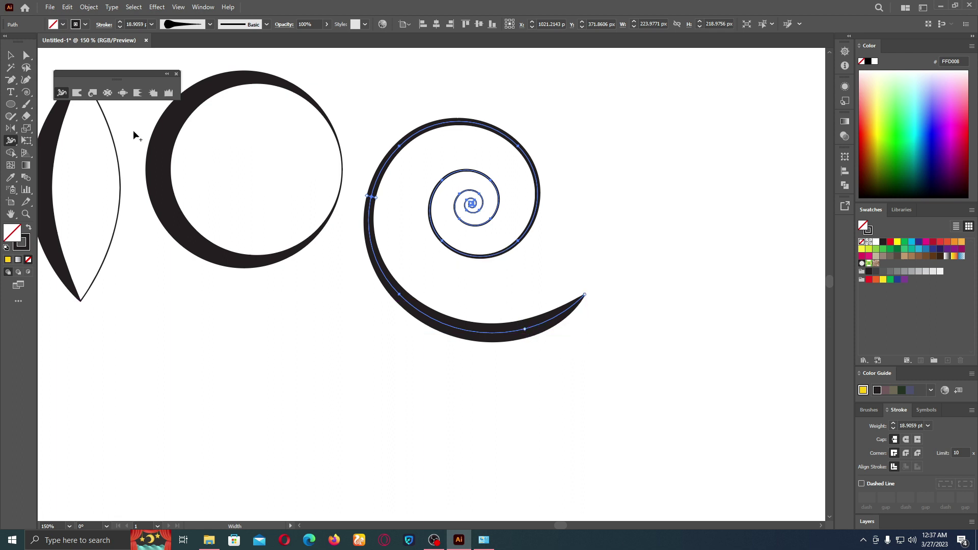
{"action": "left_click", "coordinate": [12, 57]}
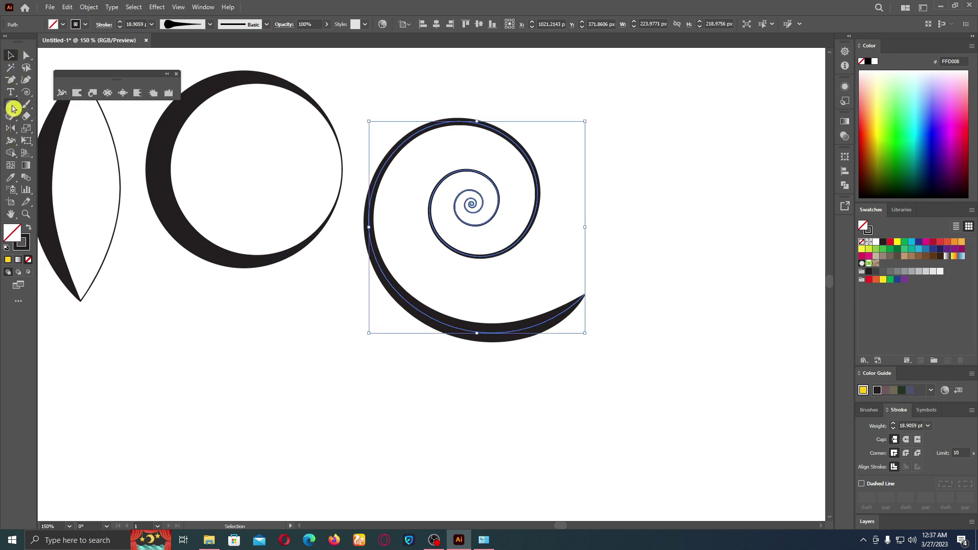
{"action": "left_click", "coordinate": [12, 108]}
Draw a square to the right of the spiral
{"action": "left_click", "coordinate": [56, 107]}
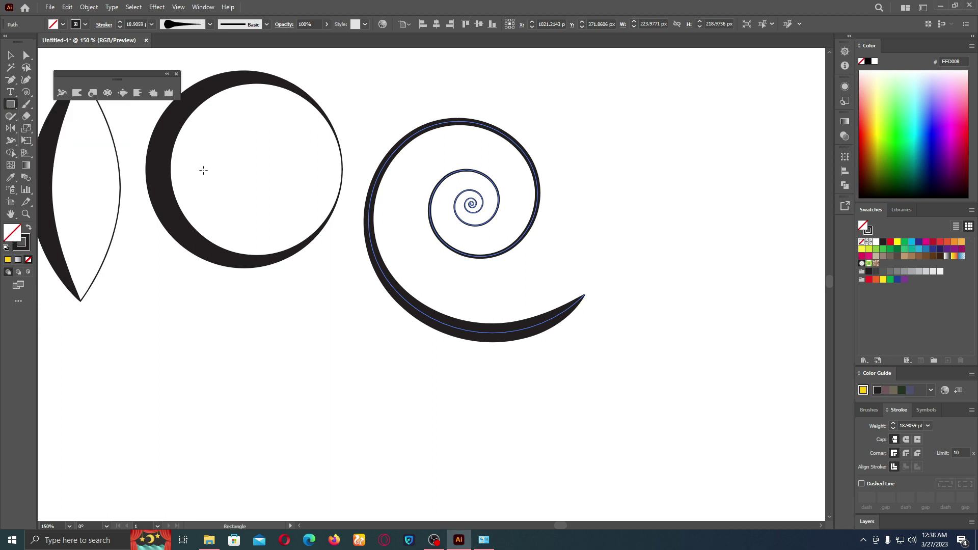
{"action": "left_click_drag", "start_coordinate": [605, 233], "coordinate": [465, 205]}
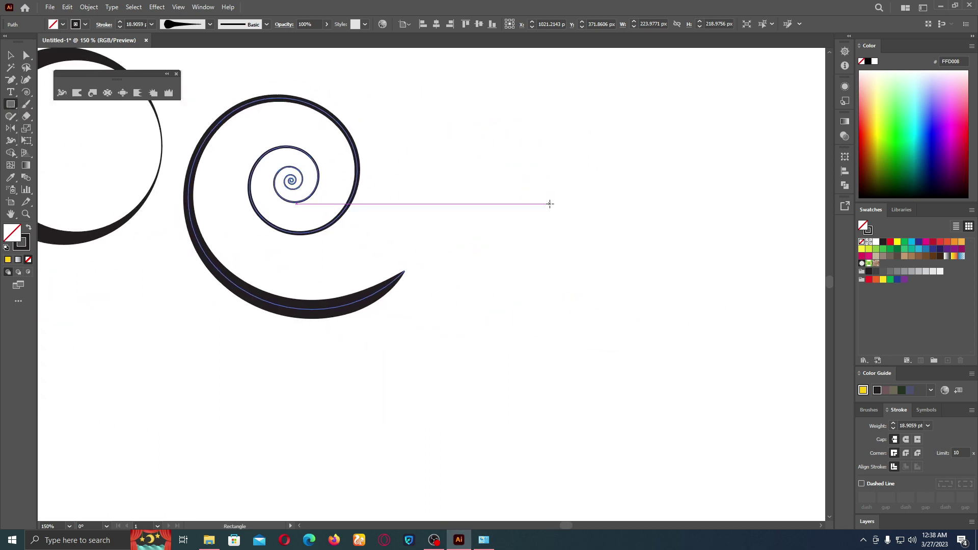
{"action": "left_click_drag", "start_coordinate": [550, 204], "coordinate": [635, 289]}
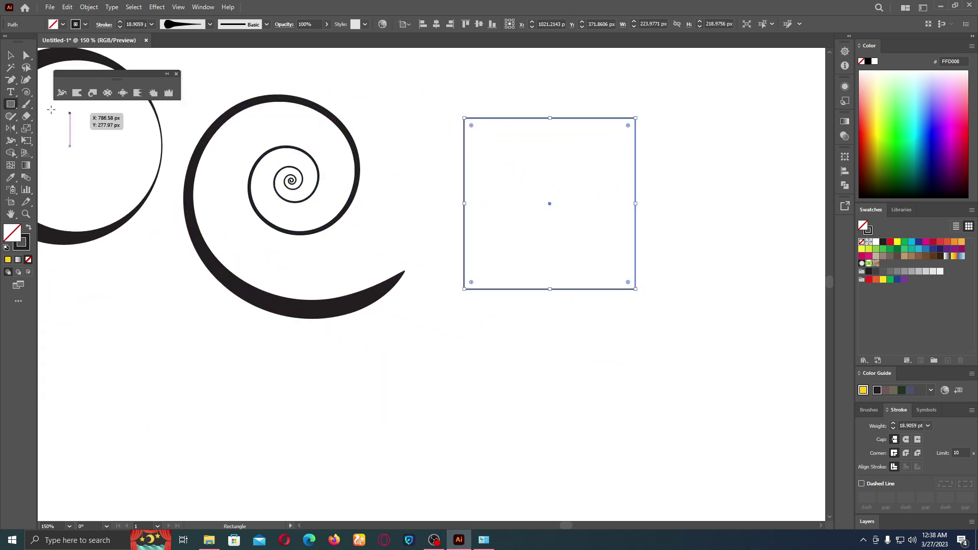
Widen the square's stroke at its top-left and bottom-right corners, then deselect it
{"action": "left_click", "coordinate": [62, 92]}
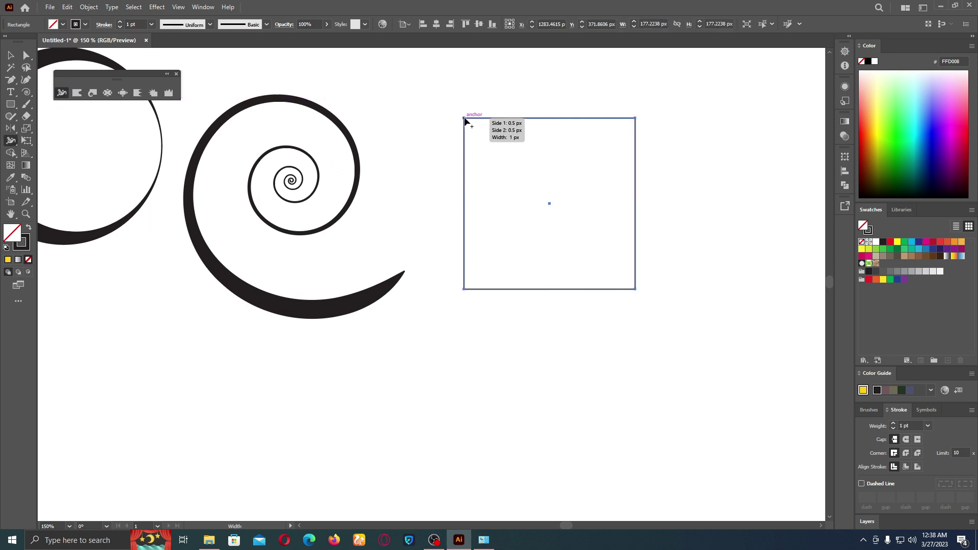
{"action": "left_click_drag", "start_coordinate": [462, 117], "coordinate": [451, 106]}
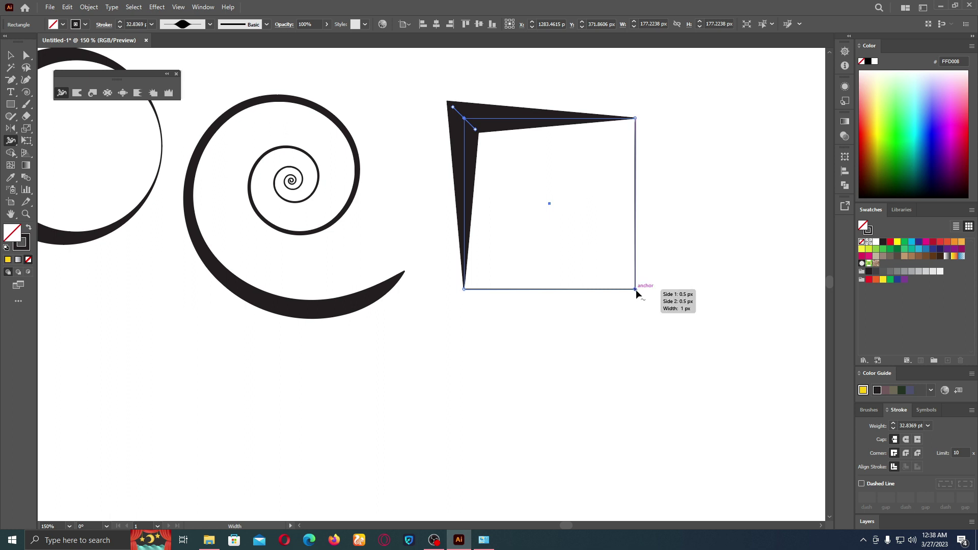
{"action": "left_click_drag", "start_coordinate": [636, 289], "coordinate": [649, 304]}
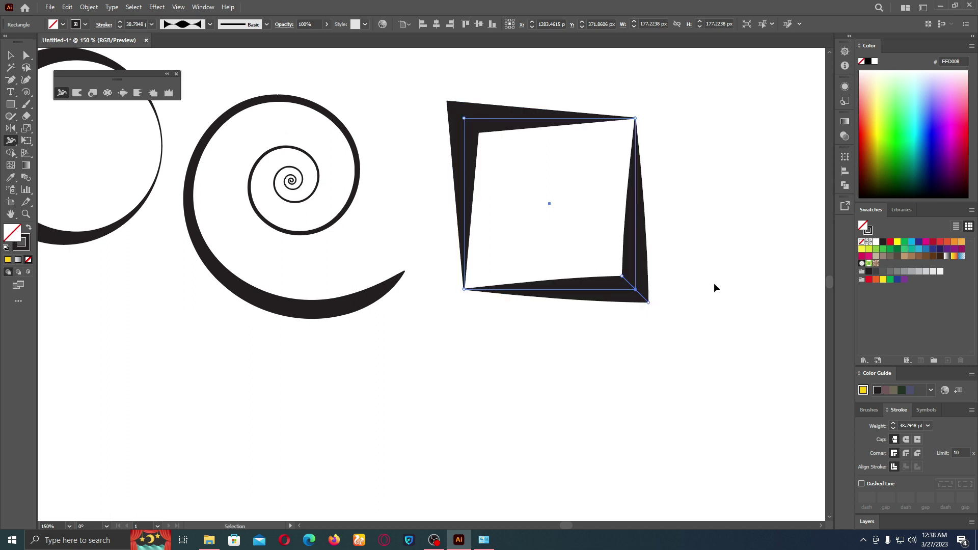
{"action": "left_click", "coordinate": [712, 298]}
{"action": "left_click", "coordinate": [11, 55]}
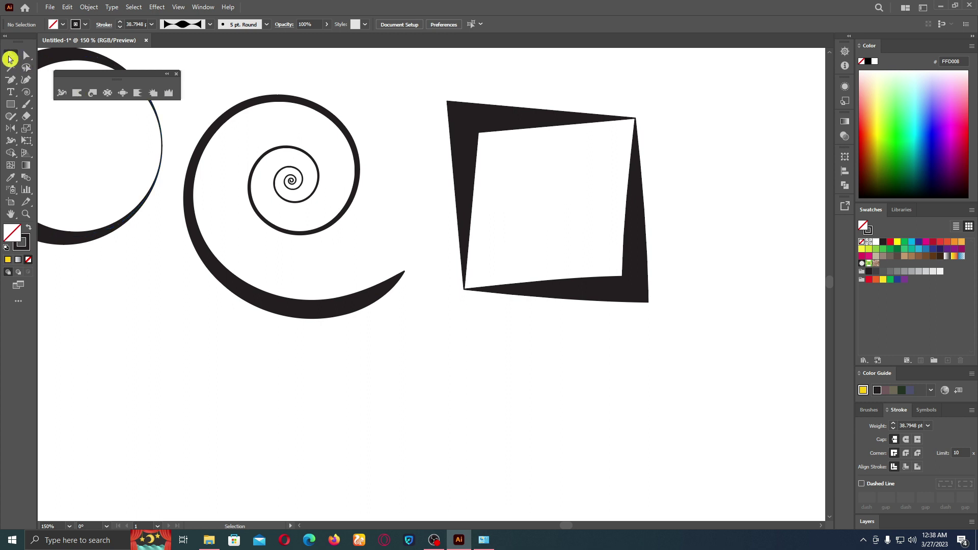
Delete all artwork and draw a large rectangle in the middle of the canvas
{"action": "key", "text": "ctrl+a"}
{"action": "key", "text": "Delete"}
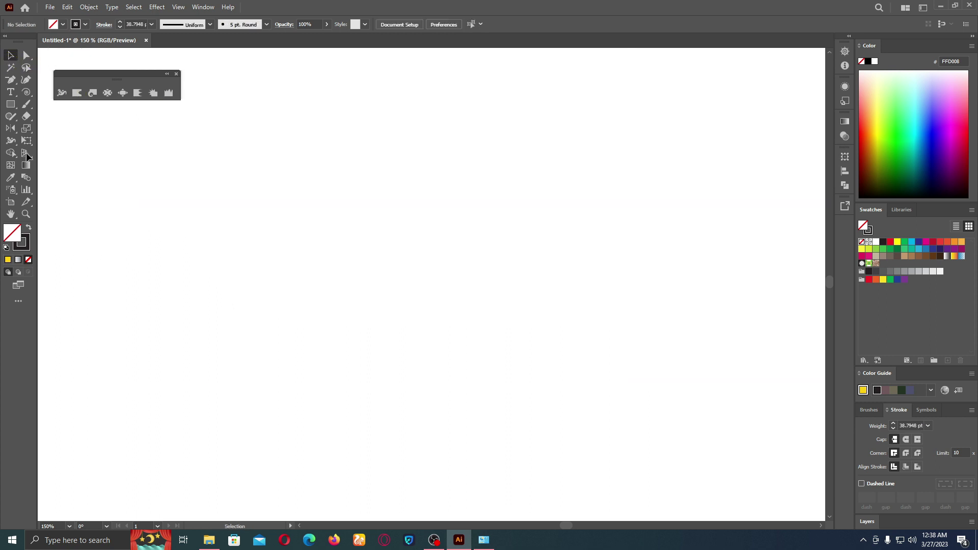
{"action": "left_click_drag", "start_coordinate": [357, 191], "coordinate": [641, 426]}
{"action": "scroll", "coordinate": [488, 312], "scroll_direction": "down", "scroll_amount": 2}
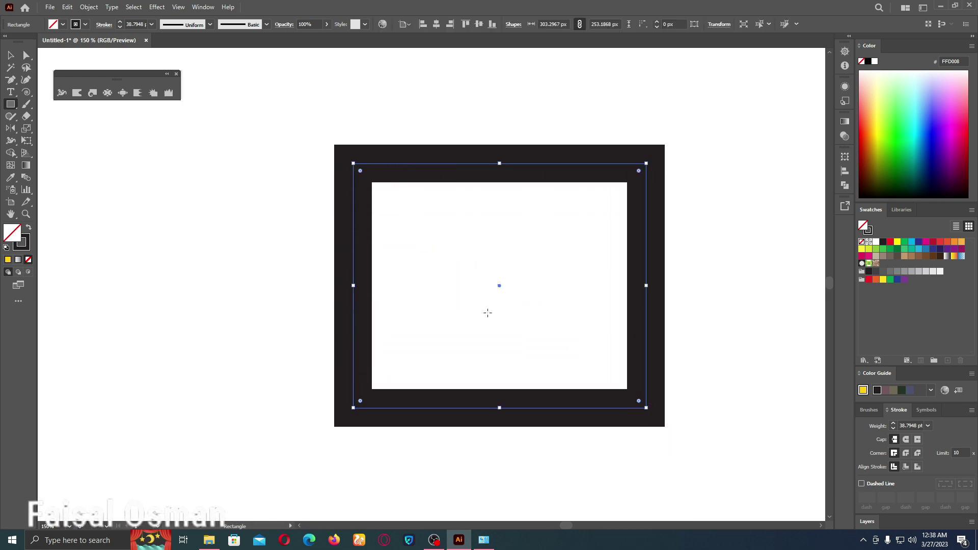
{"action": "scroll", "coordinate": [486, 309], "scroll_direction": "down", "scroll_amount": 1}
{"action": "scroll", "coordinate": [485, 306], "scroll_direction": "up", "scroll_amount": 2}
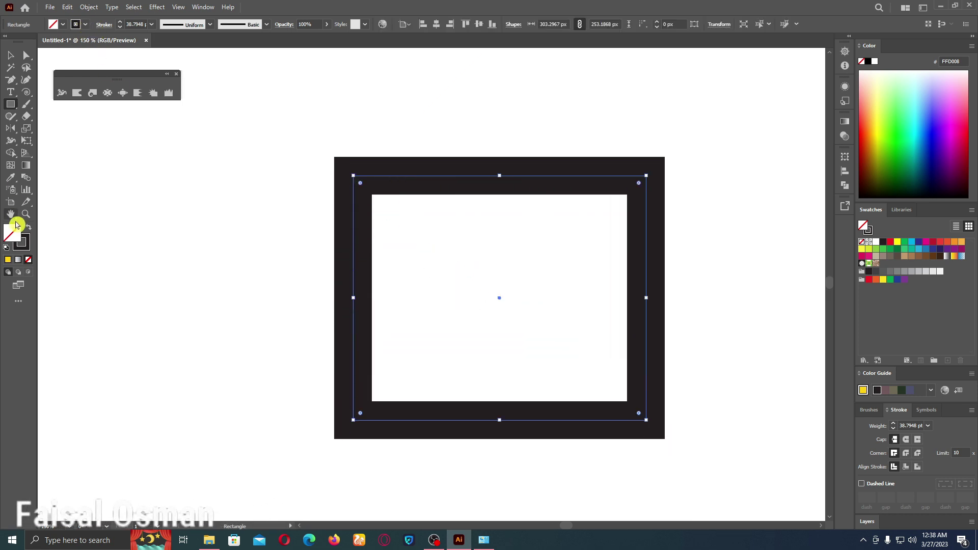
Make the rectangle solid black by swapping fill and stroke, and move it up
{"action": "left_click", "coordinate": [28, 228]}
{"action": "left_click", "coordinate": [10, 55]}
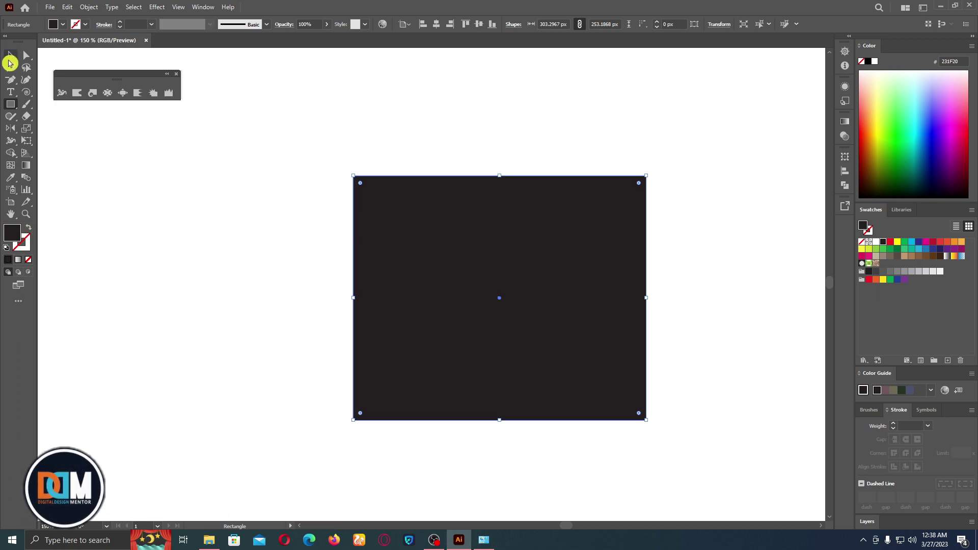
{"action": "mouse_move", "coordinate": [459, 242]}
{"action": "left_mouse_down"}
{"action": "mouse_move", "coordinate": [580, 192]}
{"action": "mouse_move", "coordinate": [655, 131]}
{"action": "left_mouse_up"}
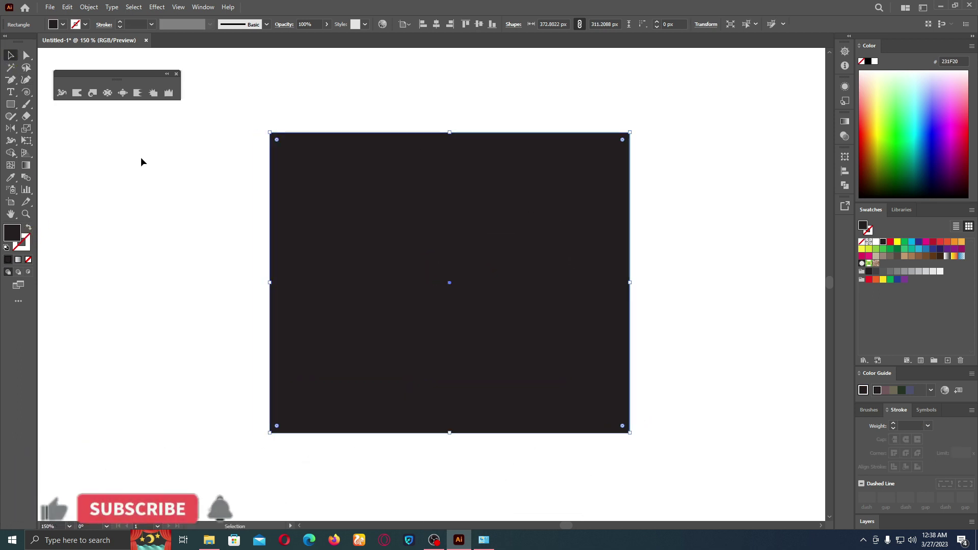
{"action": "left_click", "coordinate": [77, 93]}
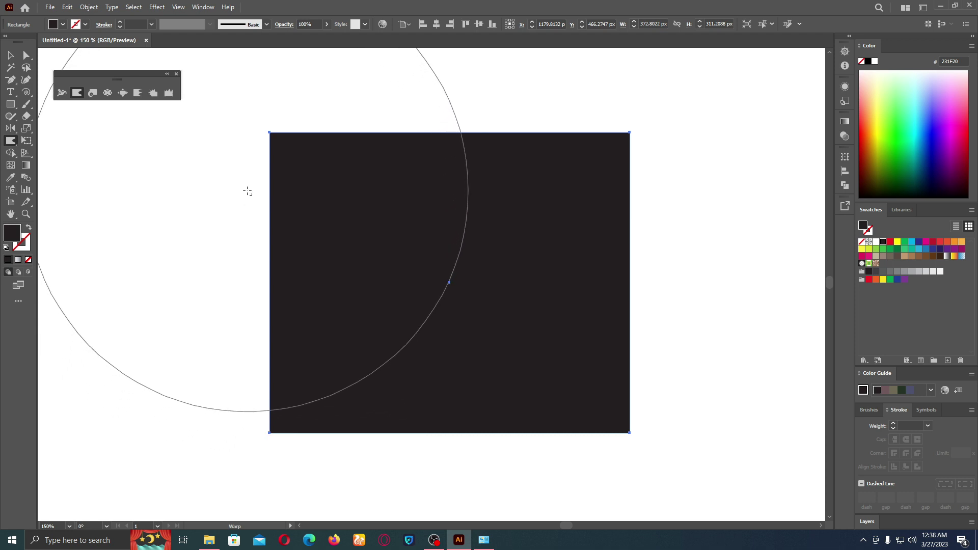
Shrink the Warp brush to 73.2637 px at 50% intensity and confirm the Warp Tool Options
{"action": "left_click_drag", "start_coordinate": [248, 192], "coordinate": [143, 310]}
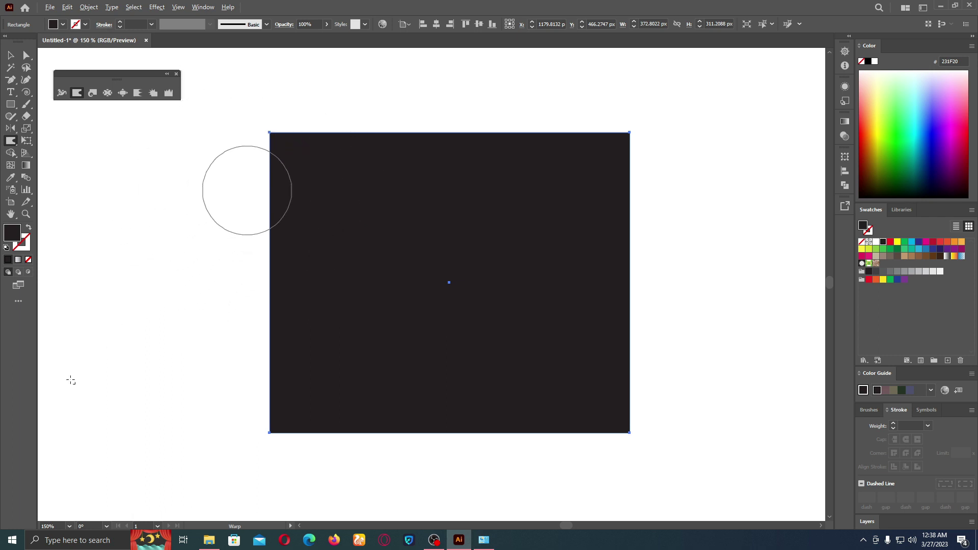
{"action": "mouse_move", "coordinate": [142, 311]}
{"action": "left_mouse_down"}
{"action": "mouse_move", "coordinate": [113, 379]}
{"action": "mouse_move", "coordinate": [80, 402]}
{"action": "mouse_move", "coordinate": [152, 384]}
{"action": "mouse_move", "coordinate": [91, 422]}
{"action": "mouse_move", "coordinate": [175, 382]}
{"action": "mouse_move", "coordinate": [62, 446]}
{"action": "mouse_move", "coordinate": [97, 437]}
{"action": "mouse_move", "coordinate": [68, 456]}
{"action": "mouse_move", "coordinate": [119, 433]}
{"action": "mouse_move", "coordinate": [59, 465]}
{"action": "mouse_move", "coordinate": [89, 472]}
{"action": "mouse_move", "coordinate": [87, 460]}
{"action": "mouse_move", "coordinate": [66, 460]}
{"action": "mouse_move", "coordinate": [75, 459]}
{"action": "mouse_move", "coordinate": [62, 472]}
{"action": "left_mouse_up"}
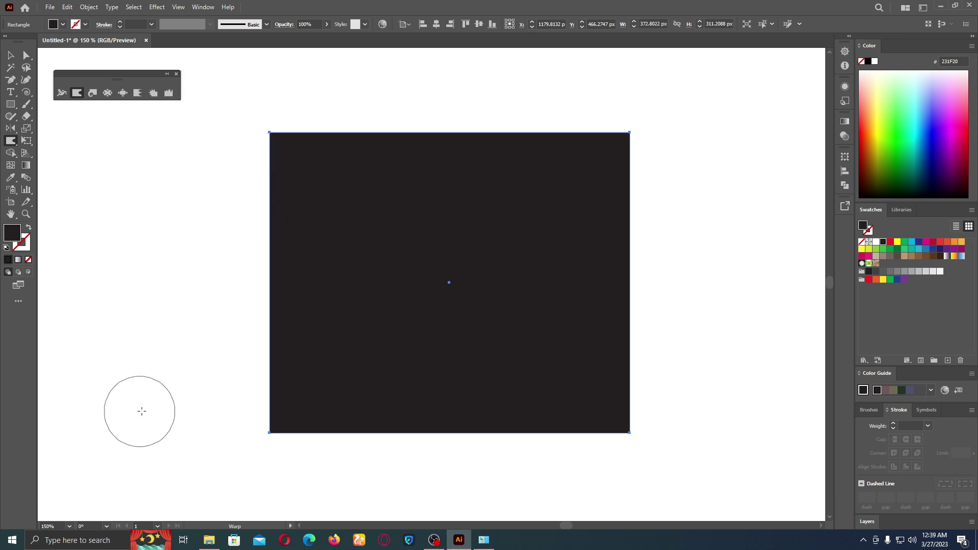
{"action": "left_click", "coordinate": [11, 144]}
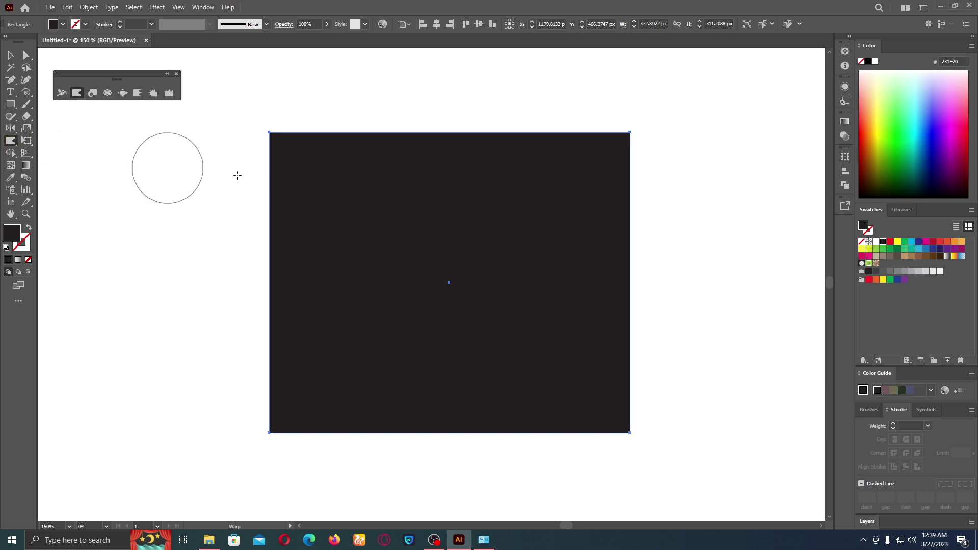
{"action": "left_click", "coordinate": [12, 143]}
{"action": "double_click", "coordinate": [13, 143]}
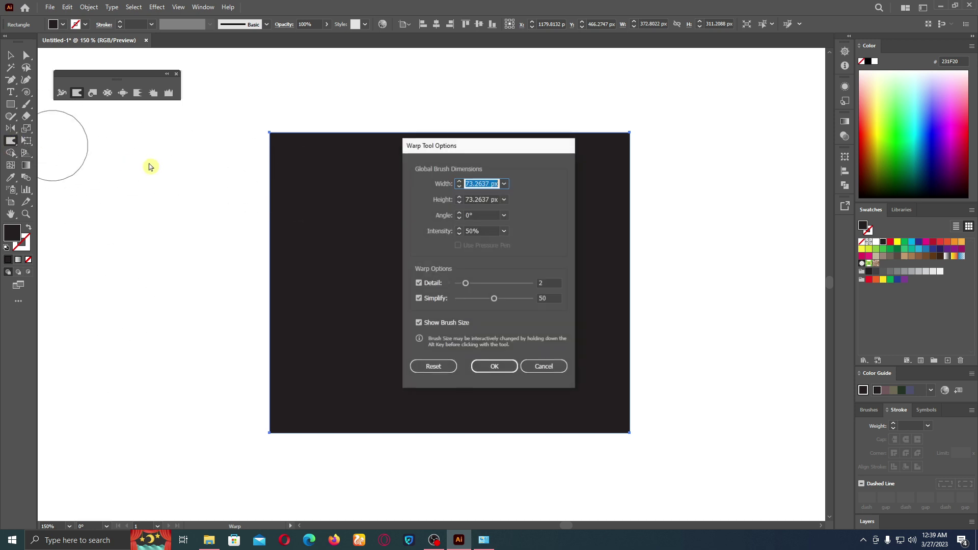
{"action": "left_click_drag", "start_coordinate": [469, 151], "coordinate": [402, 105]}
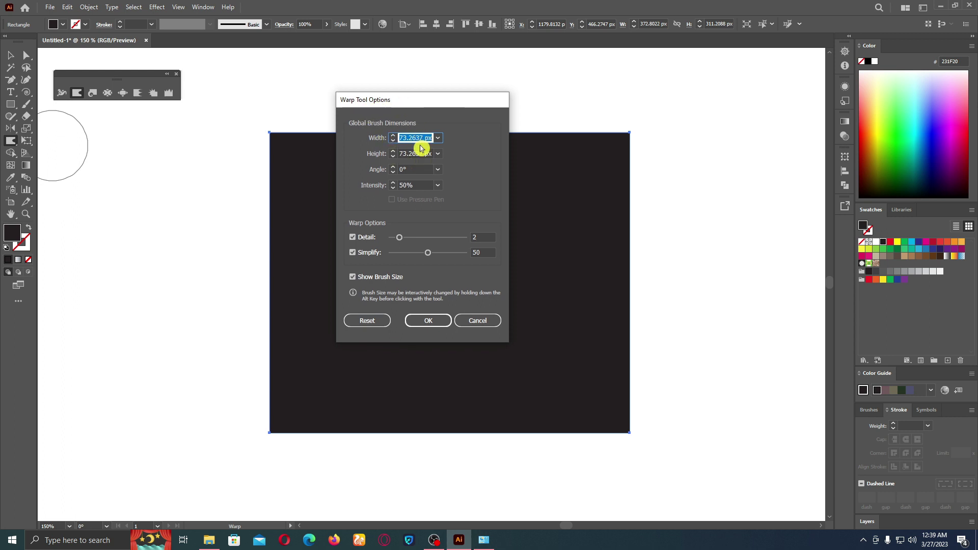
{"action": "left_click", "coordinate": [449, 329]}
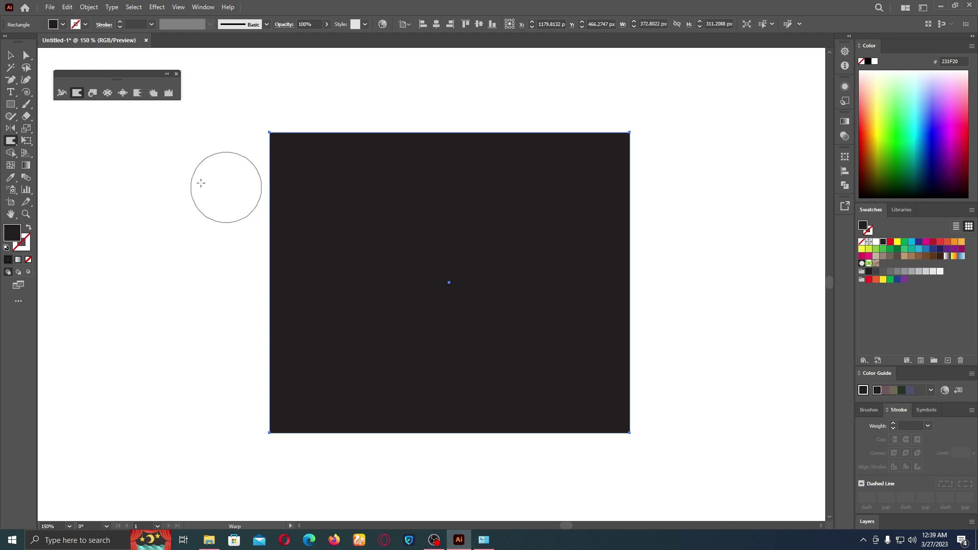
{"action": "left_click_drag", "start_coordinate": [240, 183], "coordinate": [272, 188]}
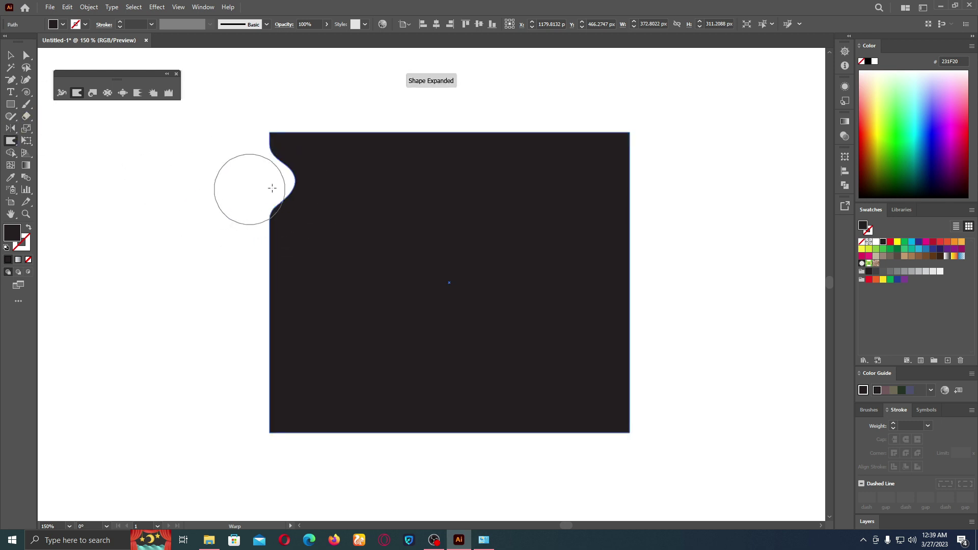
{"action": "left_click_drag", "start_coordinate": [377, 153], "coordinate": [359, 109]}
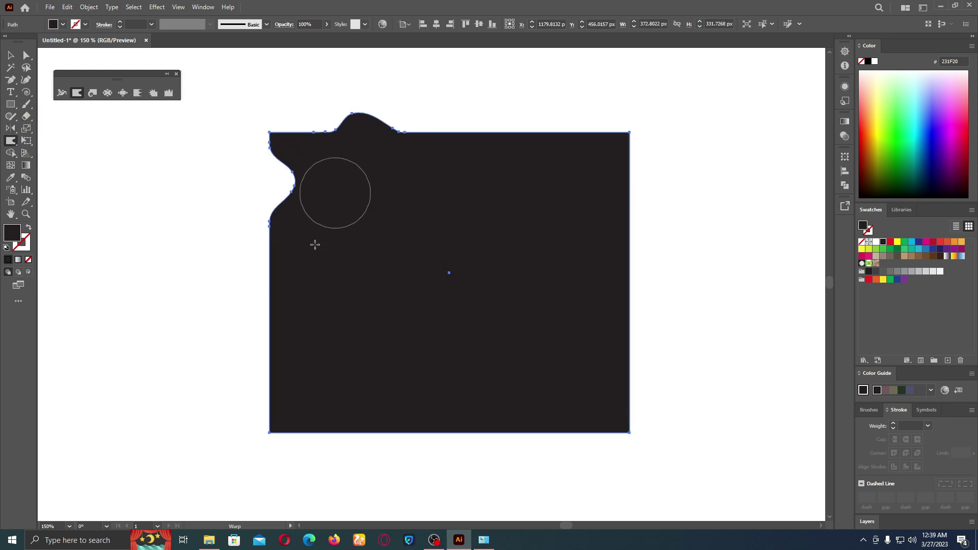
{"action": "left_click_drag", "start_coordinate": [275, 275], "coordinate": [204, 291]}
{"action": "left_click_drag", "start_coordinate": [214, 393], "coordinate": [357, 394]}
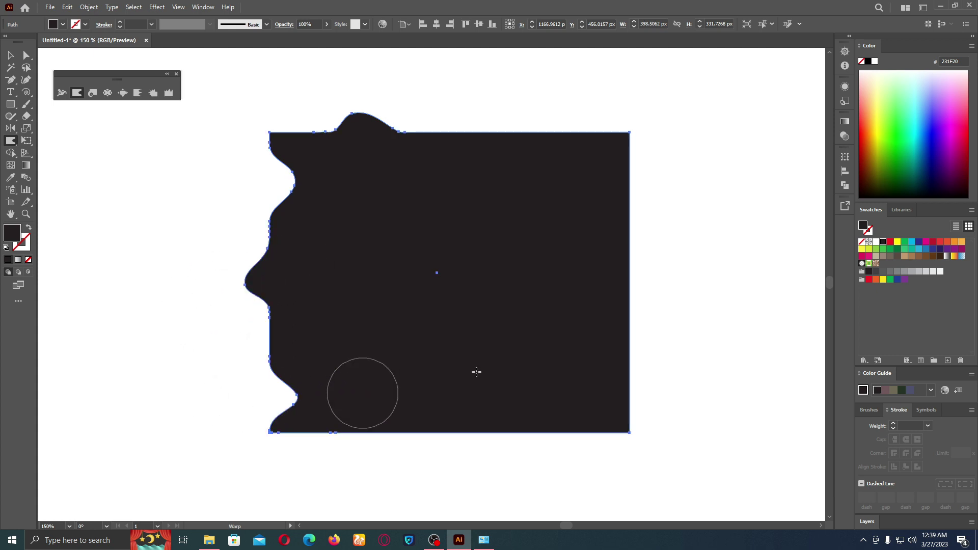
{"action": "left_click_drag", "start_coordinate": [660, 303], "coordinate": [574, 286]}
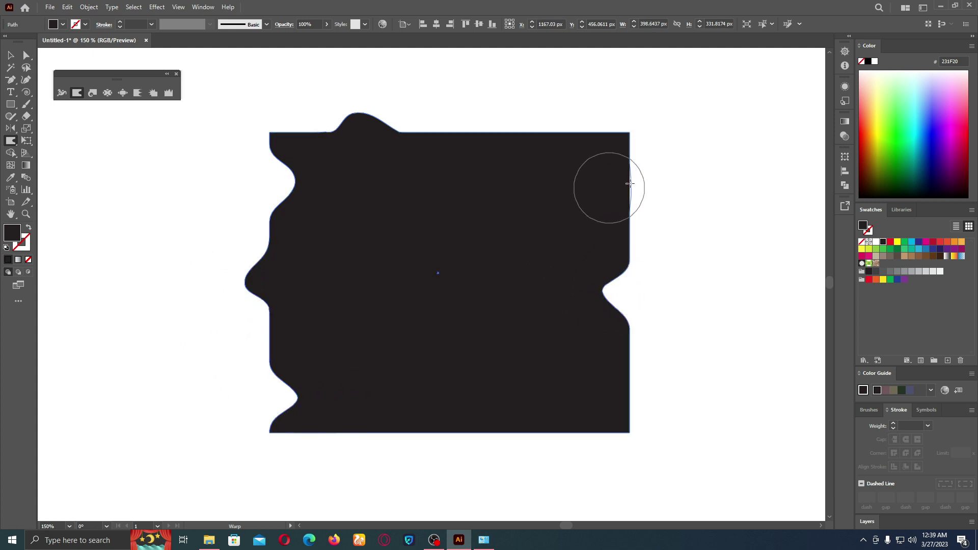
{"action": "left_click_drag", "start_coordinate": [631, 184], "coordinate": [651, 102]}
{"action": "left_click_drag", "start_coordinate": [555, 113], "coordinate": [474, 192]}
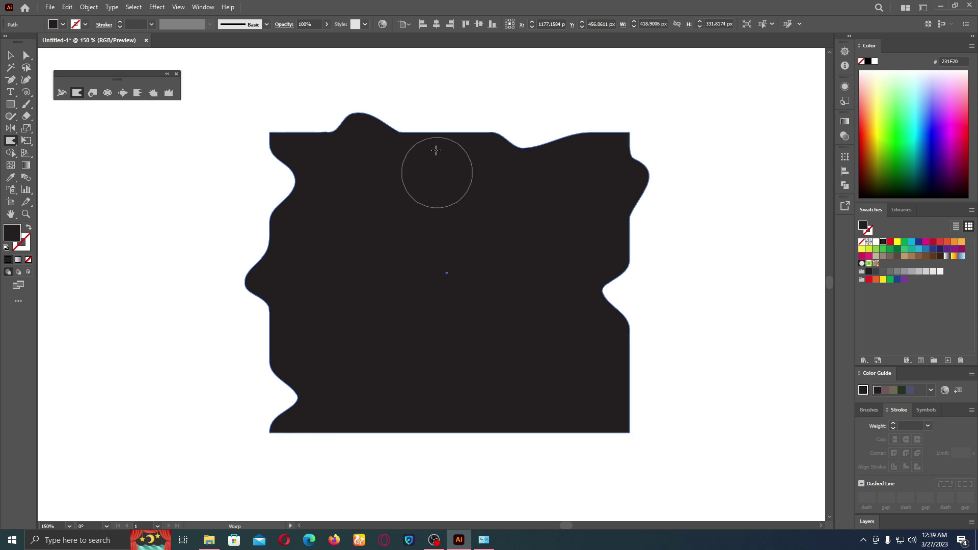
{"action": "left_click_drag", "start_coordinate": [436, 150], "coordinate": [448, 100]}
{"action": "left_click_drag", "start_coordinate": [510, 459], "coordinate": [489, 416]}
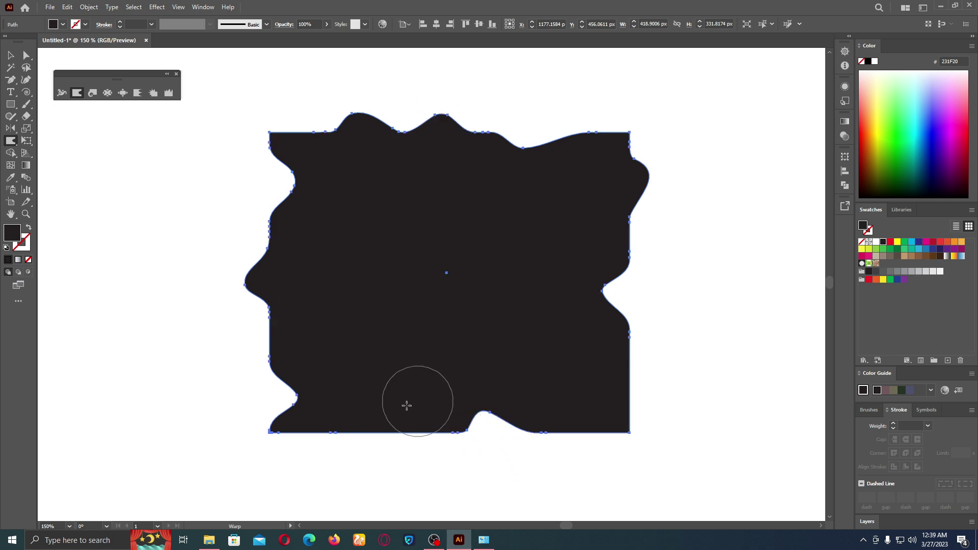
{"action": "left_click_drag", "start_coordinate": [407, 405], "coordinate": [339, 448]}
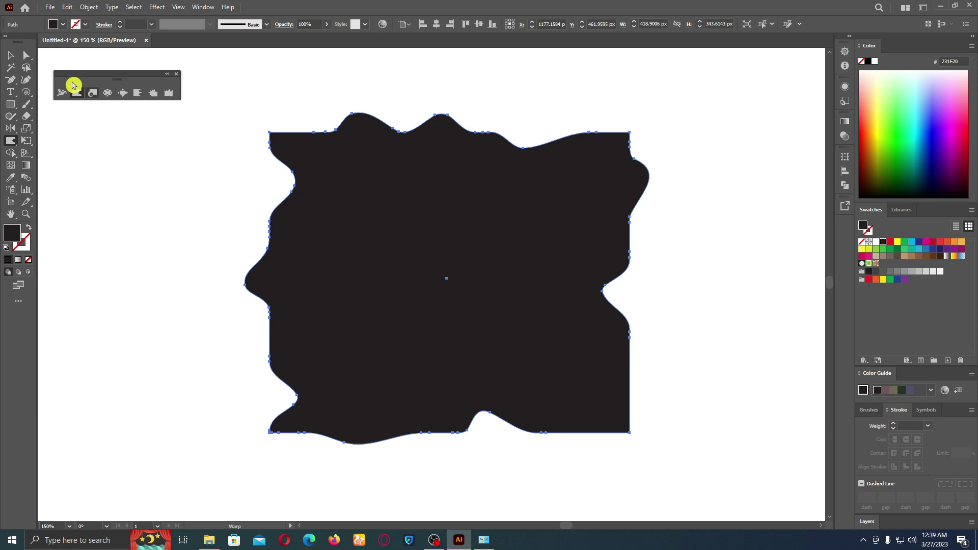
{"action": "left_click", "coordinate": [15, 57]}
{"action": "key", "text": "a"}
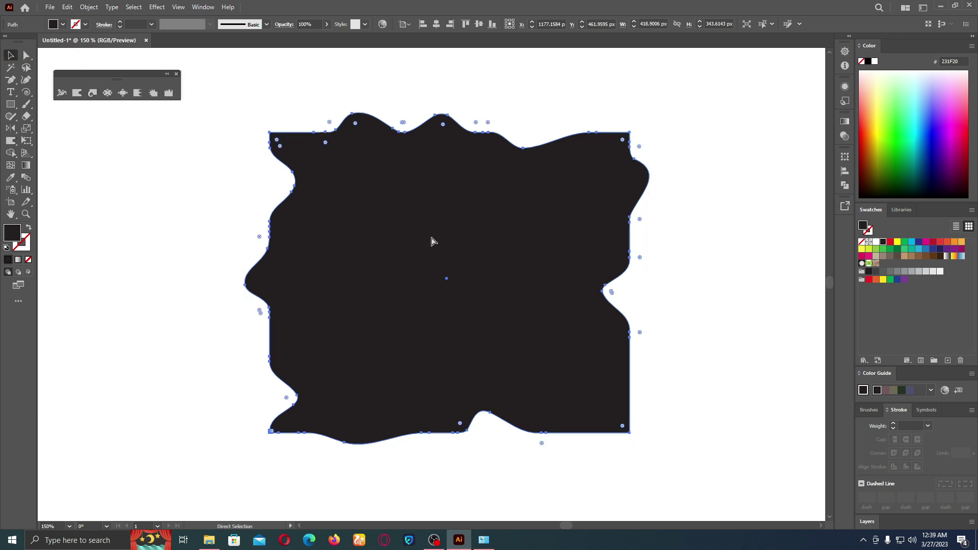
{"action": "key", "text": "ctrl+z"}
{"action": "key", "text": "ctrl+z"}
{"action": "key", "text": "ctrl+z"}
{"action": "key", "text": "ctrl+z"}
{"action": "key", "text": "ctrl+z"}
{"action": "key", "text": "ctrl+z"}
{"action": "key", "text": "ctrl+z"}
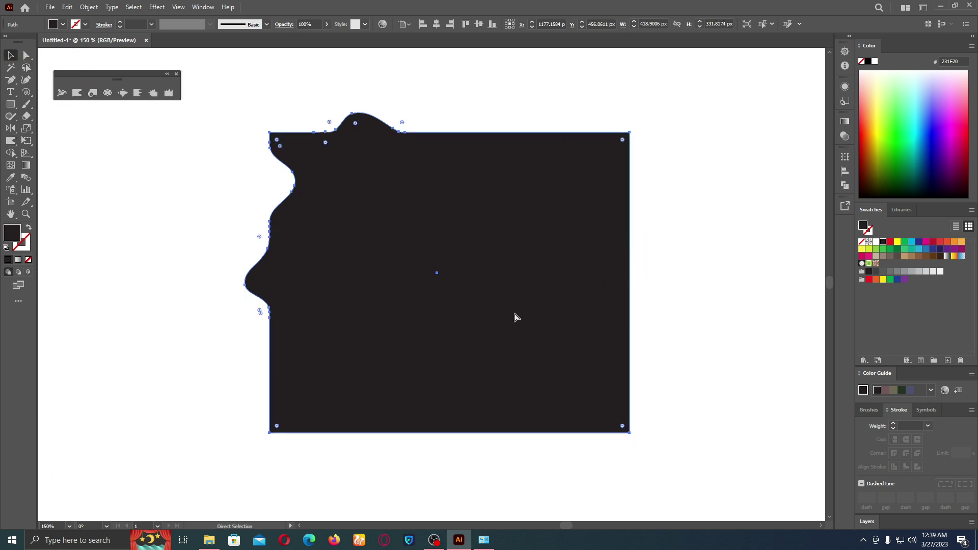
{"action": "key", "text": "ctrl+z"}
{"action": "key", "text": "ctrl+z"}
{"action": "key", "text": "ctrl+z"}
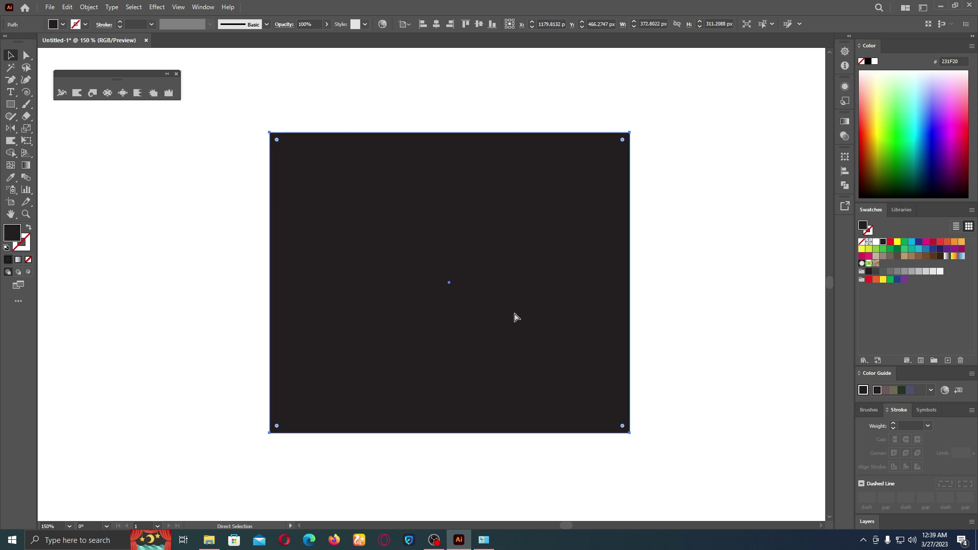
{"action": "key", "text": "v"}
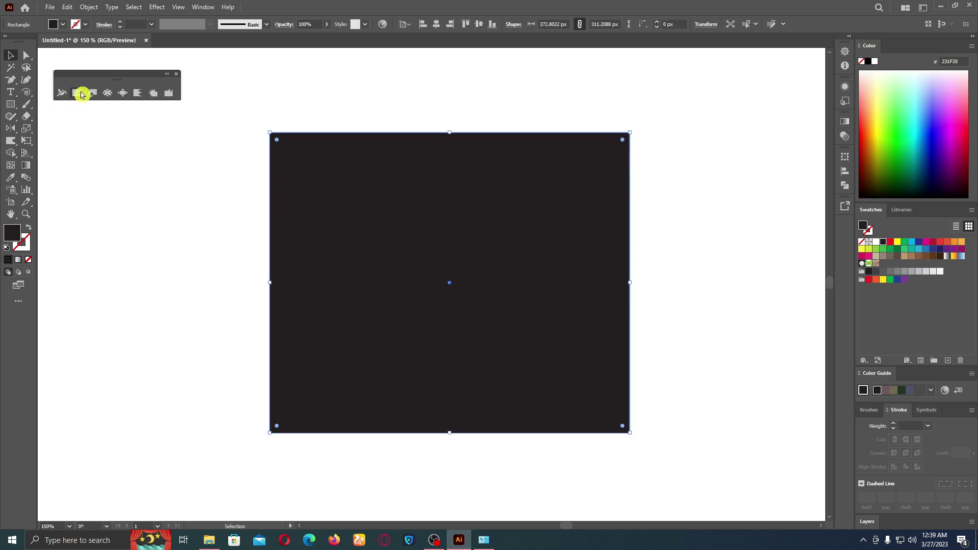
Twirl spirals into the rectangle's top-left corner, two spots on the top edge, and the left edge
{"action": "left_click", "coordinate": [92, 95]}
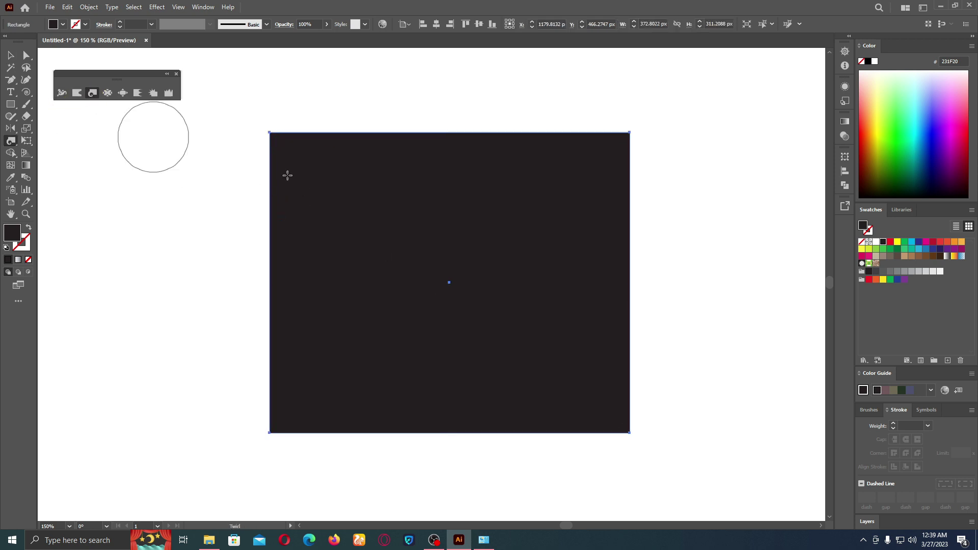
{"action": "left_click", "coordinate": [278, 145]}
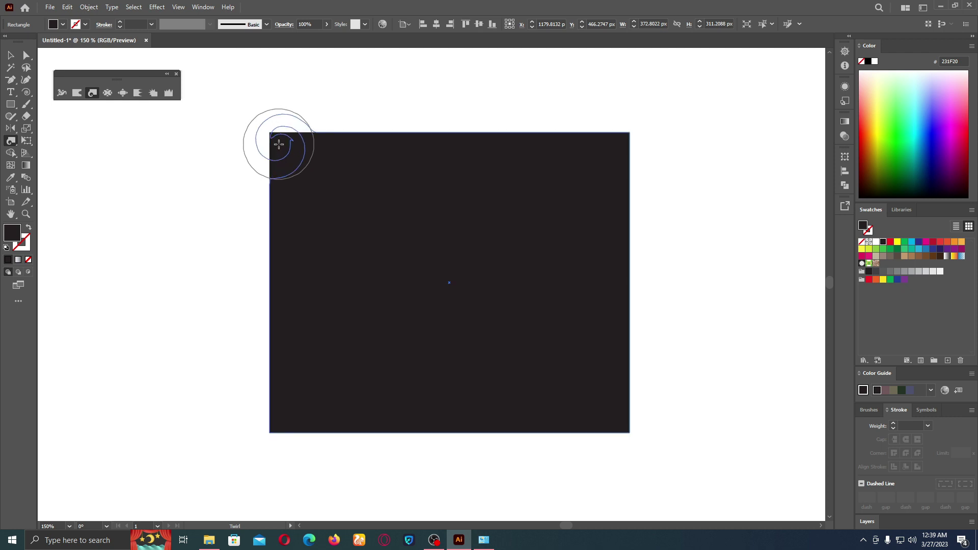
{"action": "left_click_drag", "start_coordinate": [279, 145], "coordinate": [279, 145]}
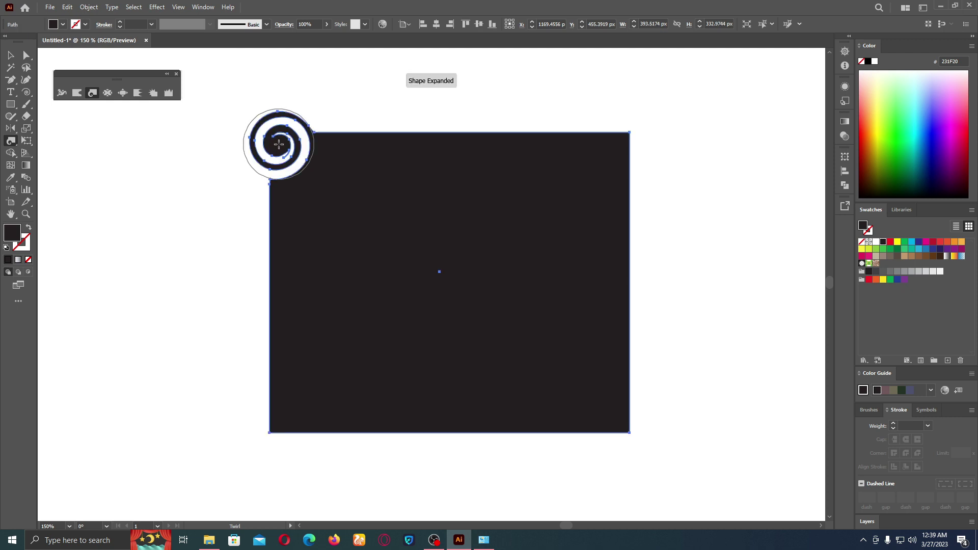
{"action": "left_click", "coordinate": [396, 133]}
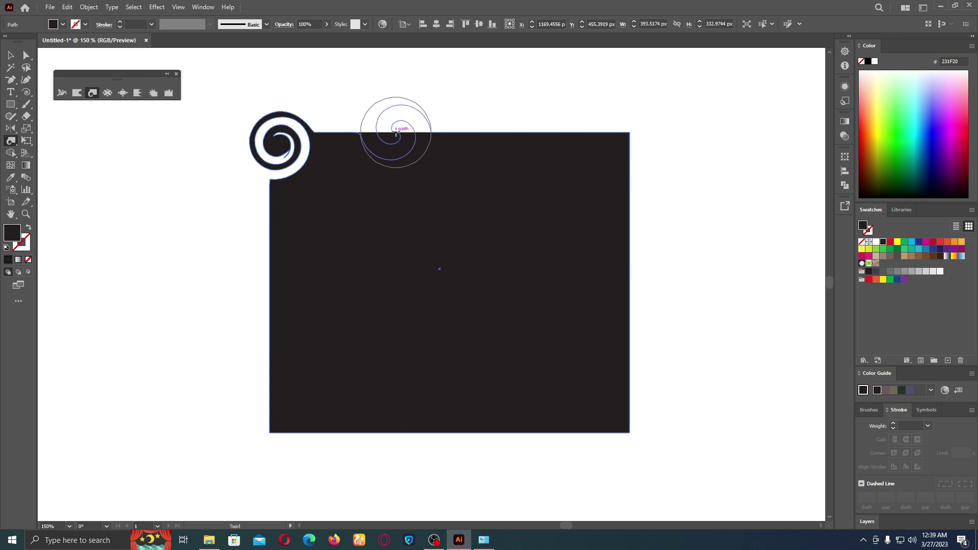
{"action": "left_click_drag", "start_coordinate": [396, 132], "coordinate": [393, 132]}
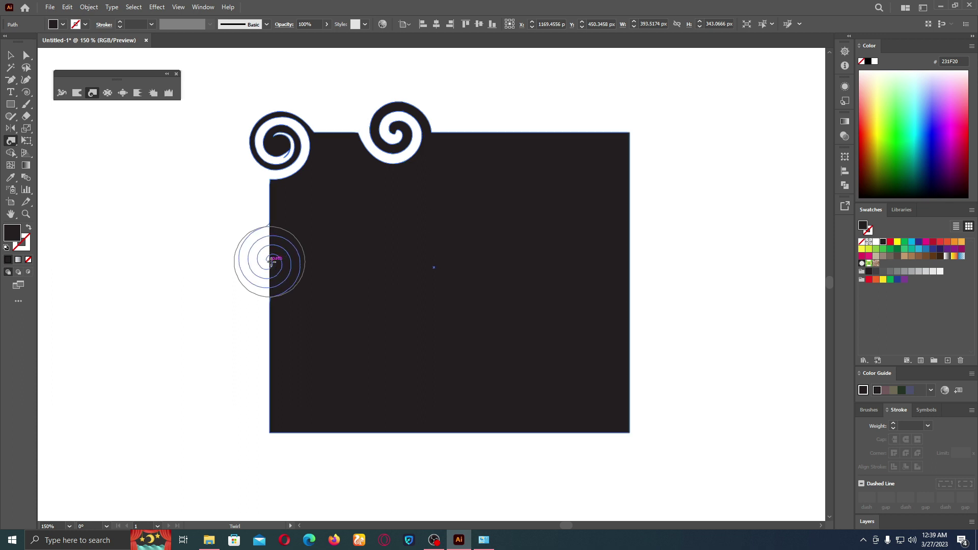
{"action": "left_click_drag", "start_coordinate": [270, 261], "coordinate": [272, 262]}
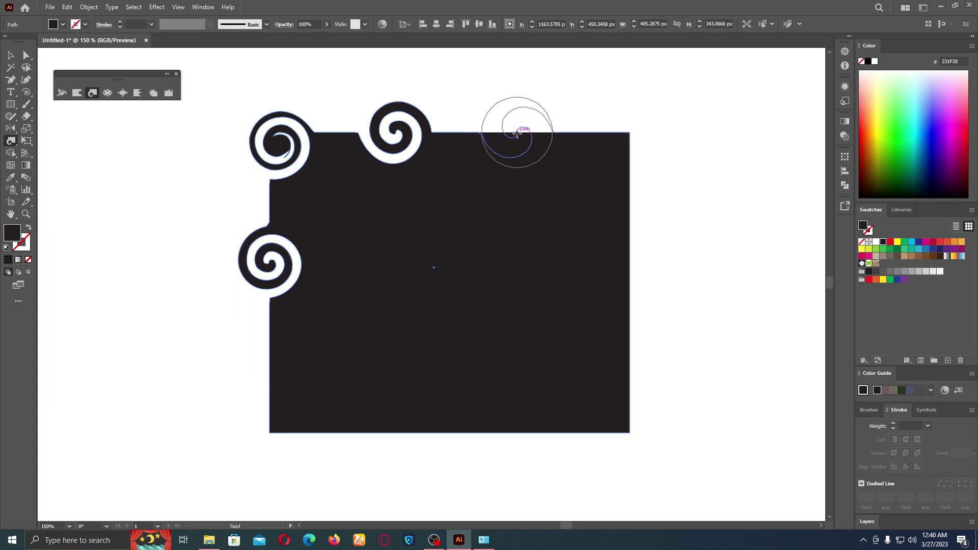
{"action": "left_click_drag", "start_coordinate": [518, 134], "coordinate": [517, 133]}
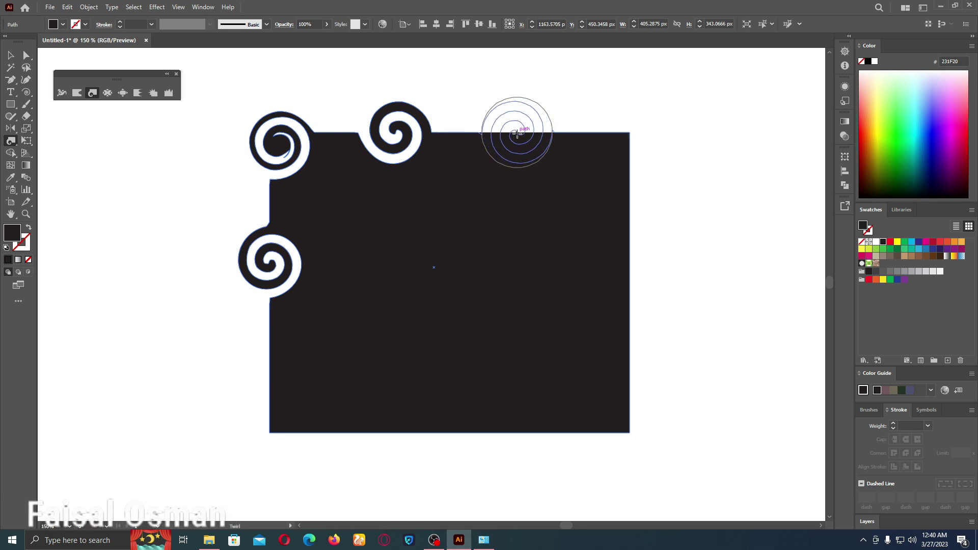
{"action": "left_click_drag", "start_coordinate": [517, 133], "coordinate": [518, 133]}
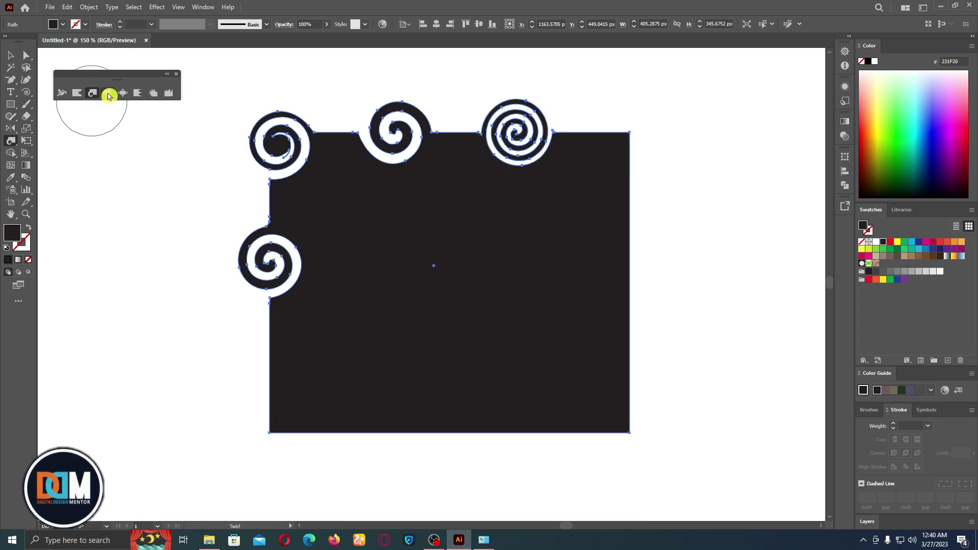
Pucker the left spirals and lower-left edge out into long leftward spikes
{"action": "left_click", "coordinate": [107, 93]}
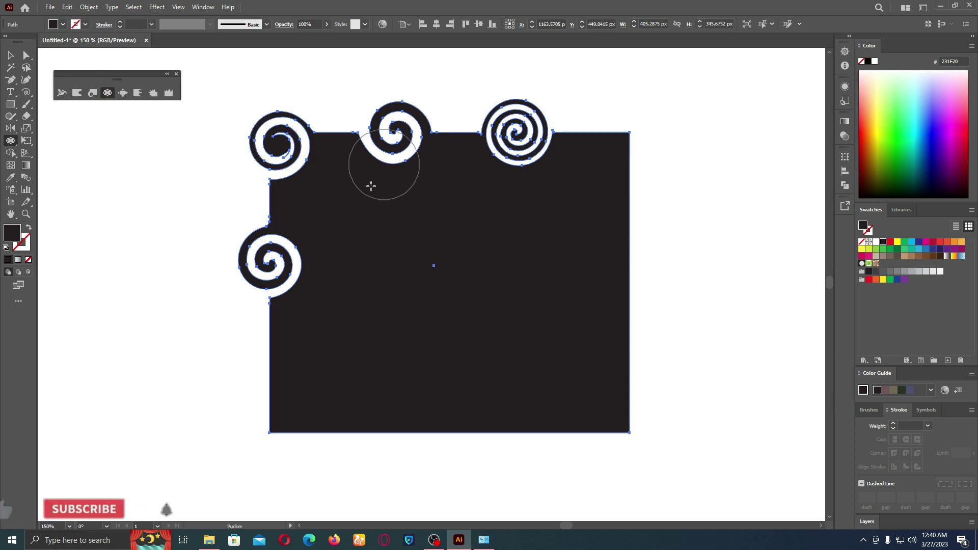
{"action": "mouse_move", "coordinate": [279, 262]}
{"action": "left_mouse_down"}
{"action": "mouse_move", "coordinate": [177, 220]}
{"action": "mouse_move", "coordinate": [142, 190]}
{"action": "left_mouse_up"}
{"action": "left_click_drag", "start_coordinate": [273, 153], "coordinate": [187, 133]}
{"action": "mouse_move", "coordinate": [270, 326]}
{"action": "left_mouse_down"}
{"action": "mouse_move", "coordinate": [178, 315]}
{"action": "mouse_move", "coordinate": [179, 331]}
{"action": "left_mouse_up"}
Pull pointed spikes out of the bottom and right edges, then select the whole distorted shape
{"action": "left_click_drag", "start_coordinate": [387, 443], "coordinate": [476, 509]}
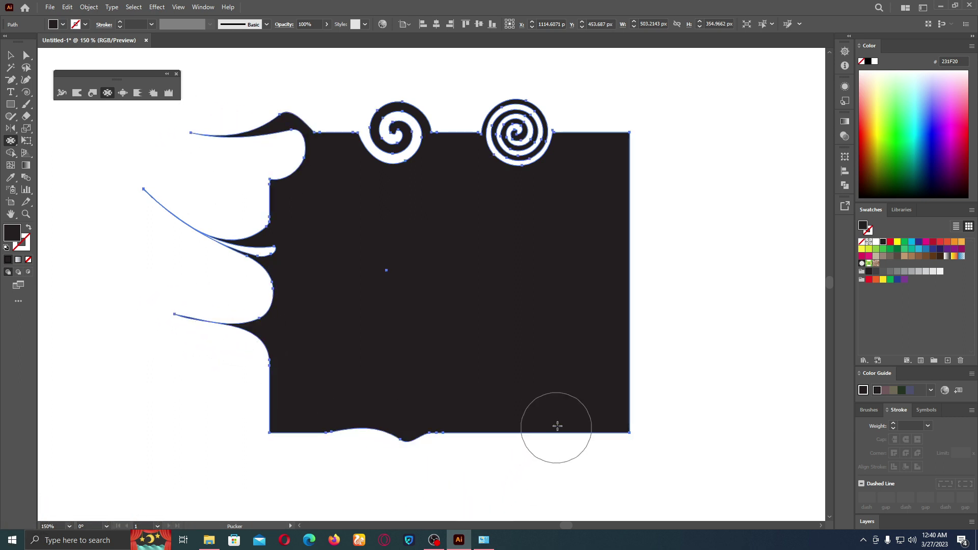
{"action": "left_click_drag", "start_coordinate": [558, 426], "coordinate": [575, 502]}
{"action": "left_click_drag", "start_coordinate": [612, 366], "coordinate": [693, 323]}
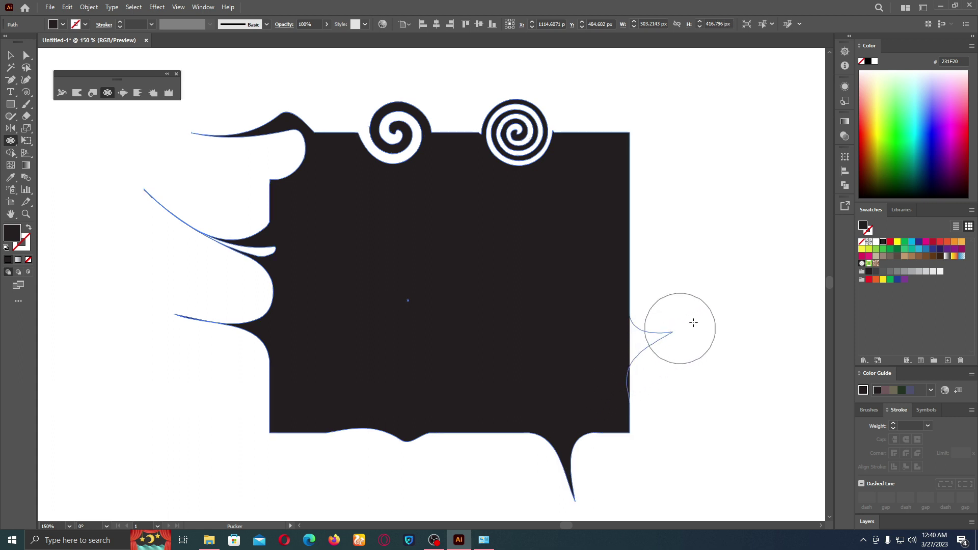
{"action": "left_click_drag", "start_coordinate": [634, 249], "coordinate": [513, 239]}
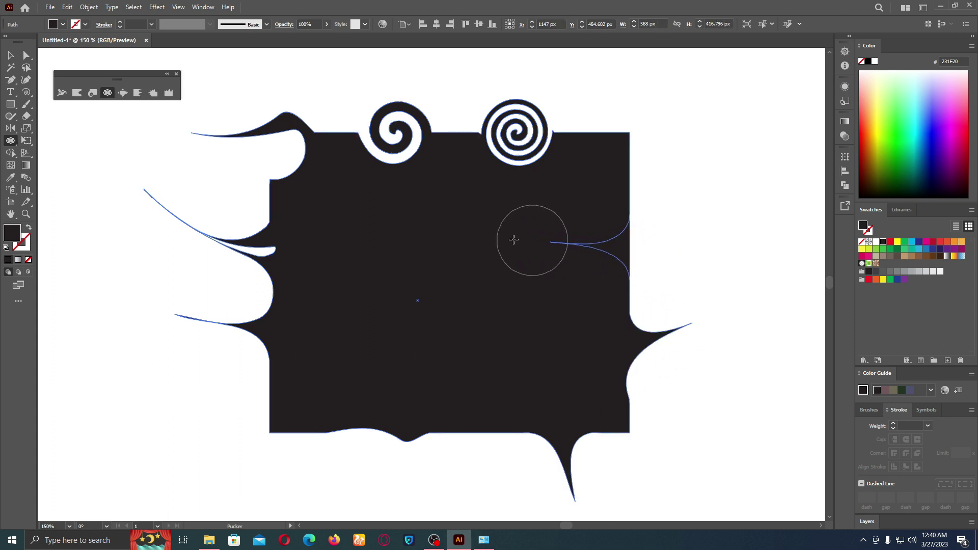
{"action": "left_click_drag", "start_coordinate": [614, 185], "coordinate": [694, 171]}
{"action": "left_click", "coordinate": [10, 144]}
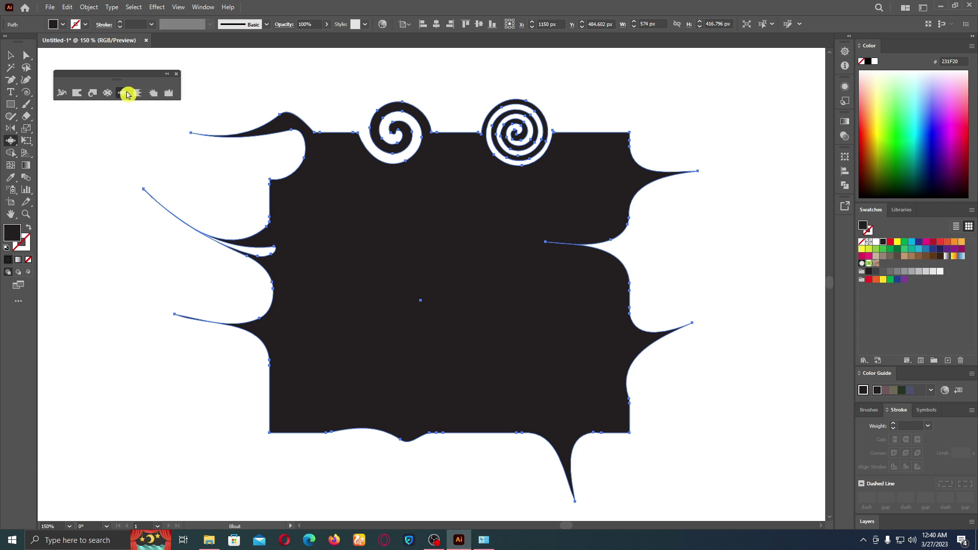
{"action": "left_click", "coordinate": [10, 56]}
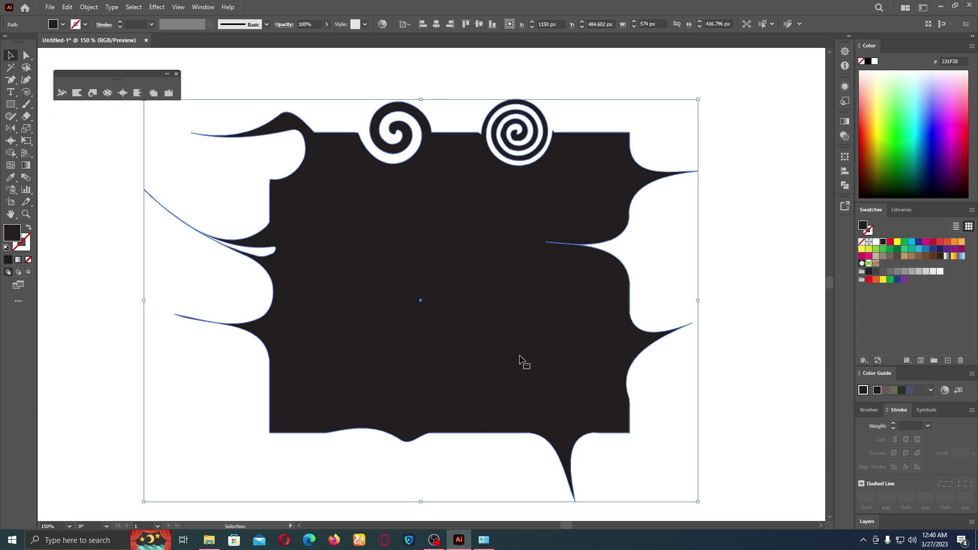
Undo the spikes to the plain rectangle, then bloat its upper left edge outward with a dent below
{"action": "key", "text": "ctrl+z"}
{"action": "key", "text": "ctrl+z"}
{"action": "key", "text": "ctrl+z"}
{"action": "key", "text": "ctrl+z"}
{"action": "key", "text": "ctrl+z"}
{"action": "key", "text": "ctrl+z"}
{"action": "key", "text": "ctrl+z"}
{"action": "key", "text": "ctrl+z"}
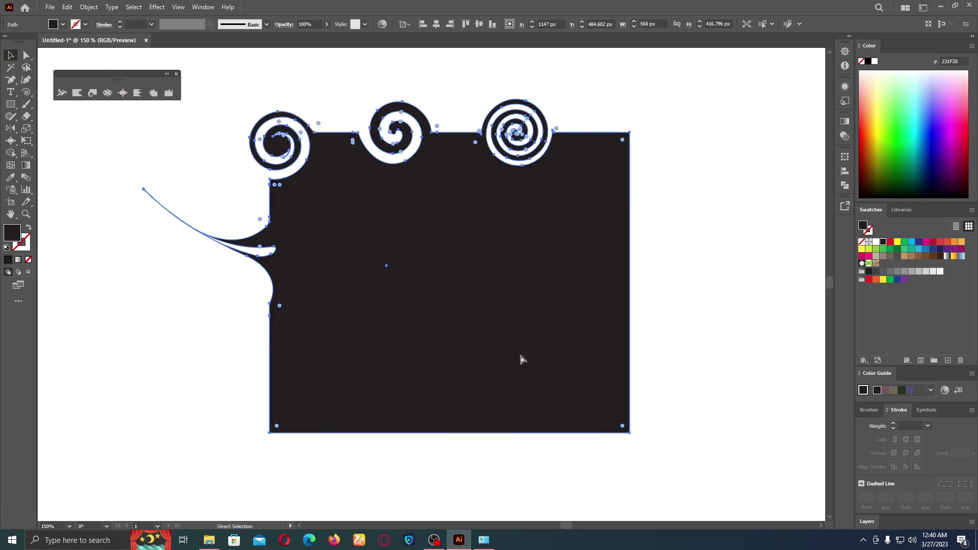
{"action": "key", "text": "ctrl+z"}
{"action": "key", "text": "ctrl+z"}
{"action": "key", "text": "ctrl+z"}
{"action": "key", "text": "ctrl+z"}
{"action": "key", "text": "ctrl+z"}
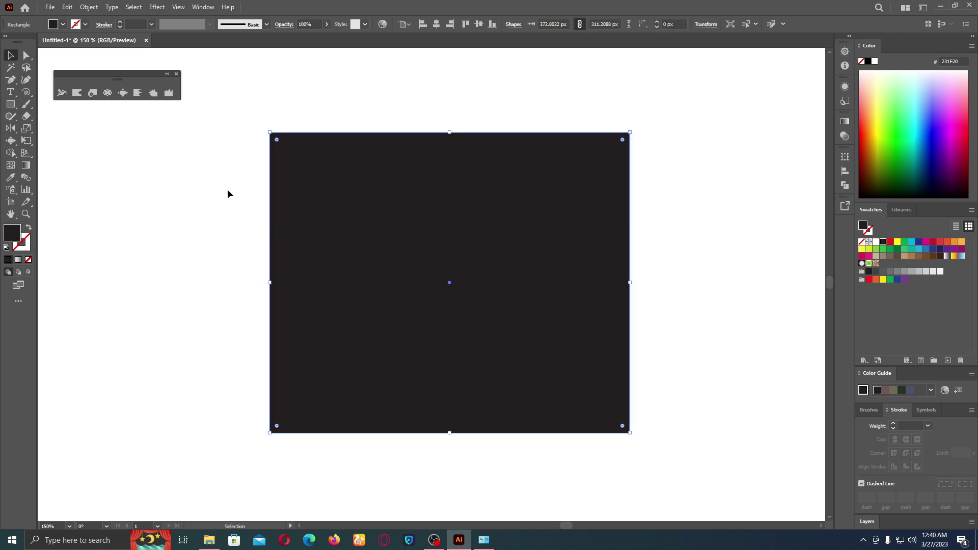
{"action": "left_click", "coordinate": [123, 94]}
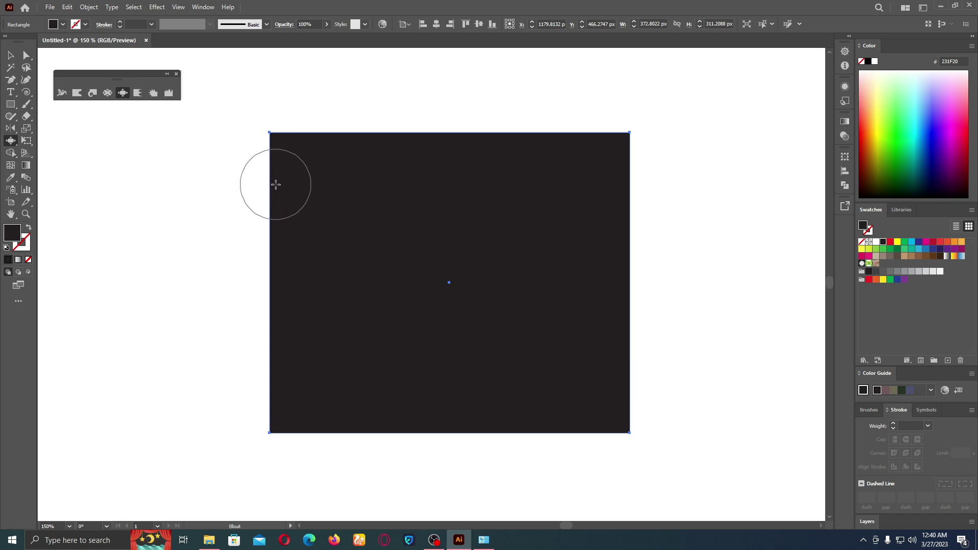
{"action": "left_click", "coordinate": [276, 184]}
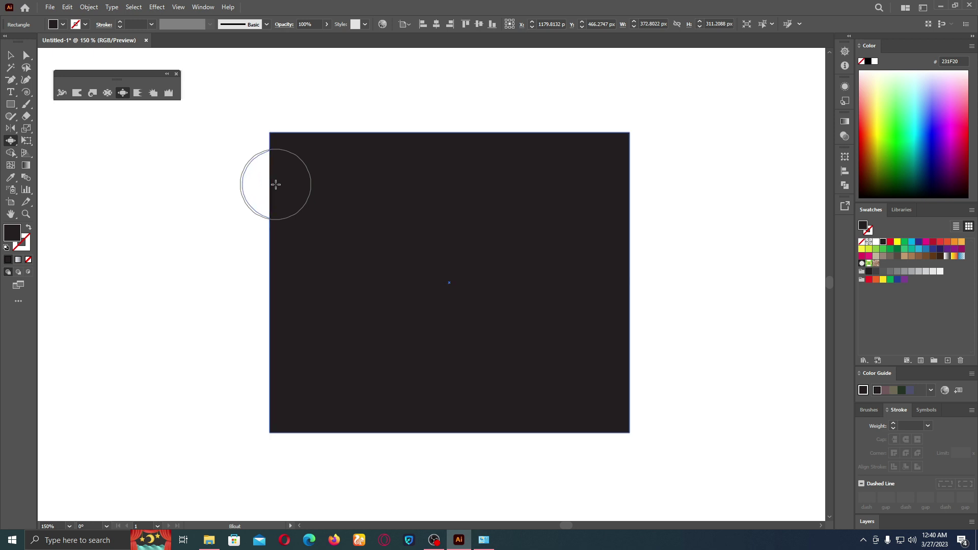
{"action": "left_click", "coordinate": [276, 184]}
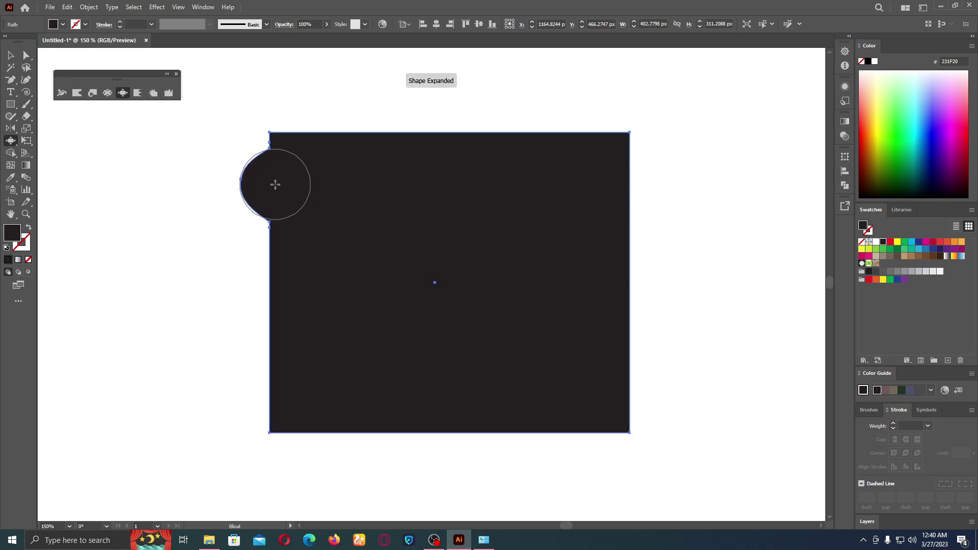
{"action": "left_click", "coordinate": [257, 269]}
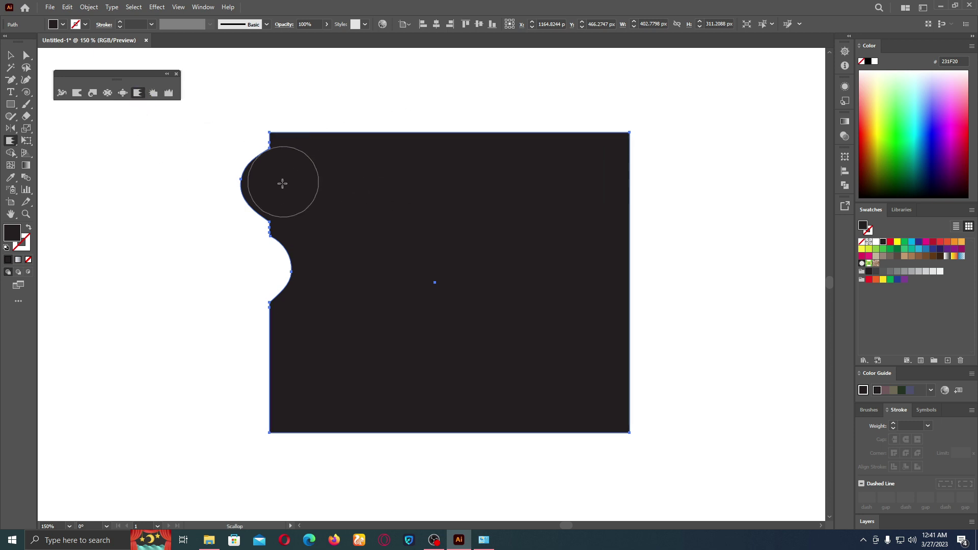
Scallop the left-edge bulge and lower notch into a jagged, spiky fringe
{"action": "left_click", "coordinate": [233, 178]}
{"action": "mouse_move", "coordinate": [232, 178]}
{"action": "left_mouse_down"}
{"action": "mouse_move", "coordinate": [268, 252]}
{"action": "mouse_move", "coordinate": [262, 202]}
{"action": "left_mouse_up"}
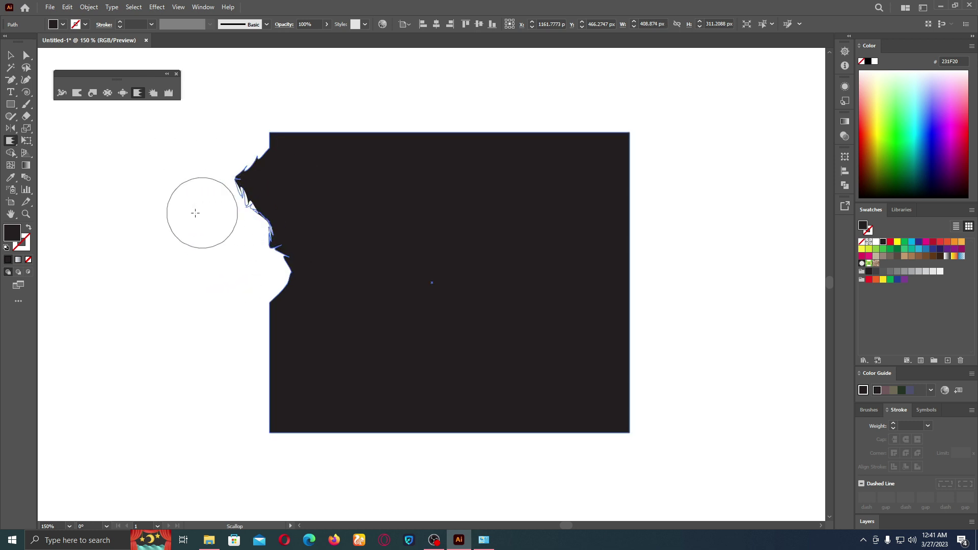
{"action": "left_click", "coordinate": [221, 224]}
{"action": "scroll", "coordinate": [315, 242], "scroll_direction": "up", "scroll_amount": 2}
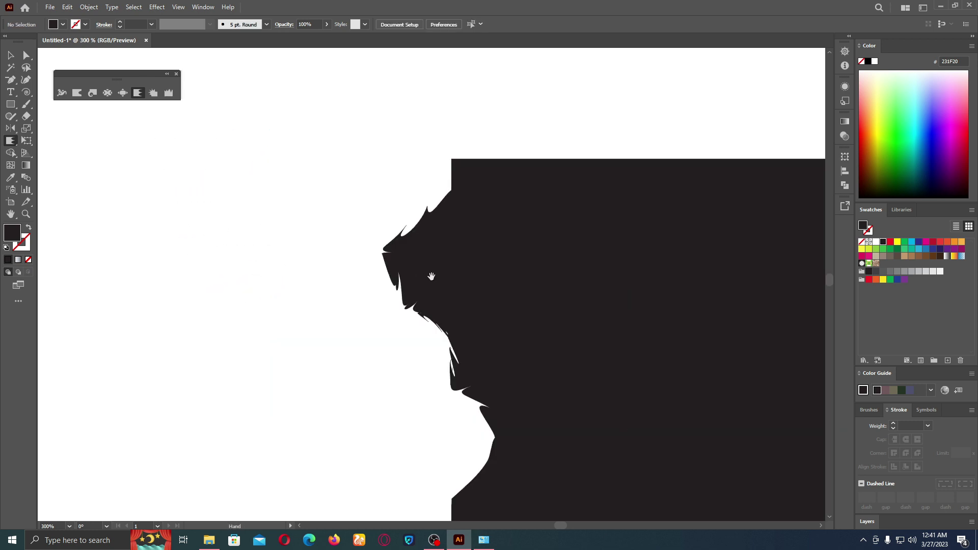
{"action": "mouse_move", "coordinate": [431, 276]}
{"action": "left_mouse_down"}
{"action": "mouse_move", "coordinate": [302, 157]}
{"action": "mouse_move", "coordinate": [294, 130]}
{"action": "left_mouse_up"}
{"action": "left_click_drag", "start_coordinate": [319, 229], "coordinate": [252, 230]}
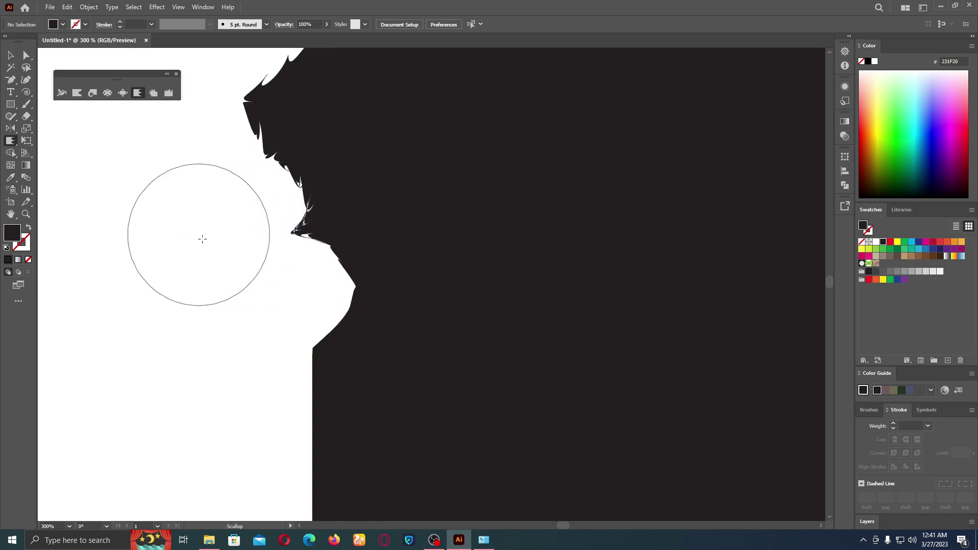
{"action": "left_click_drag", "start_coordinate": [374, 366], "coordinate": [225, 316]}
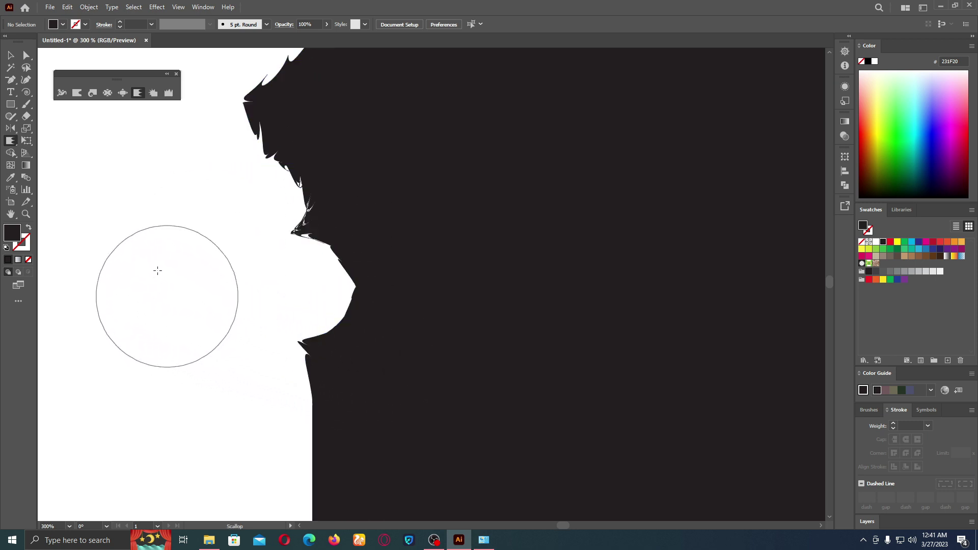
{"action": "left_click", "coordinate": [154, 94]}
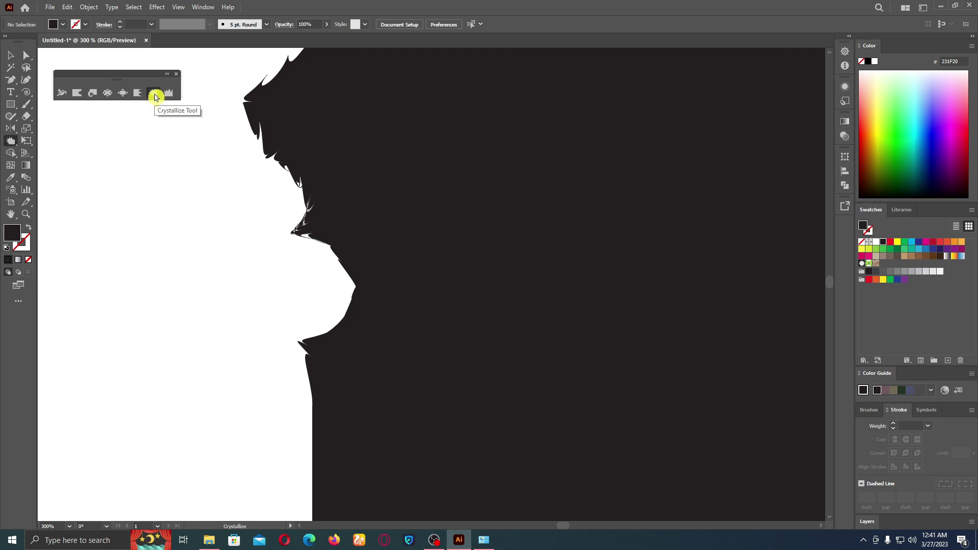
Crystallize the rectangle's top-right corner, top edge and right edge into sharp spikes
{"action": "left_click_drag", "start_coordinate": [328, 317], "coordinate": [305, 205]}
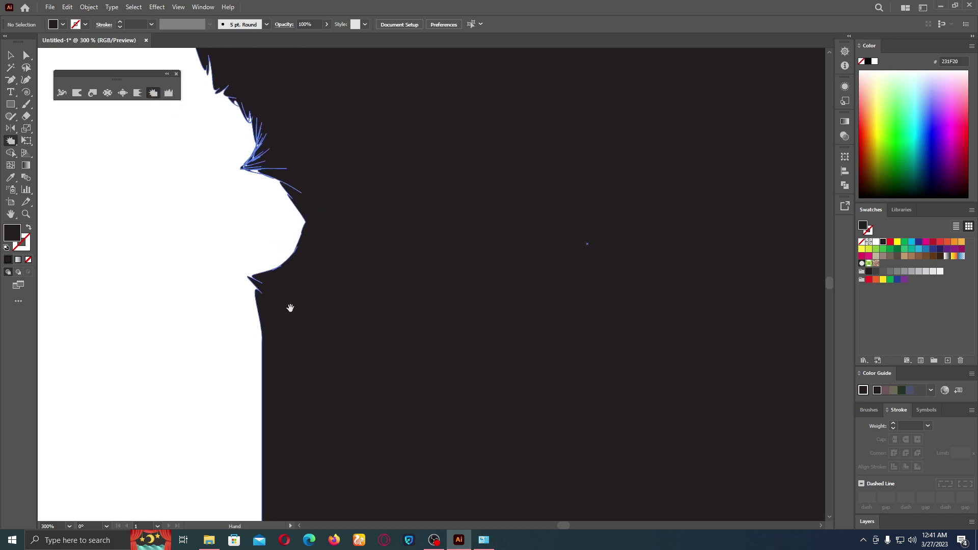
{"action": "key", "text": "ctrl+minus"}
{"action": "key", "text": "ctrl+minus"}
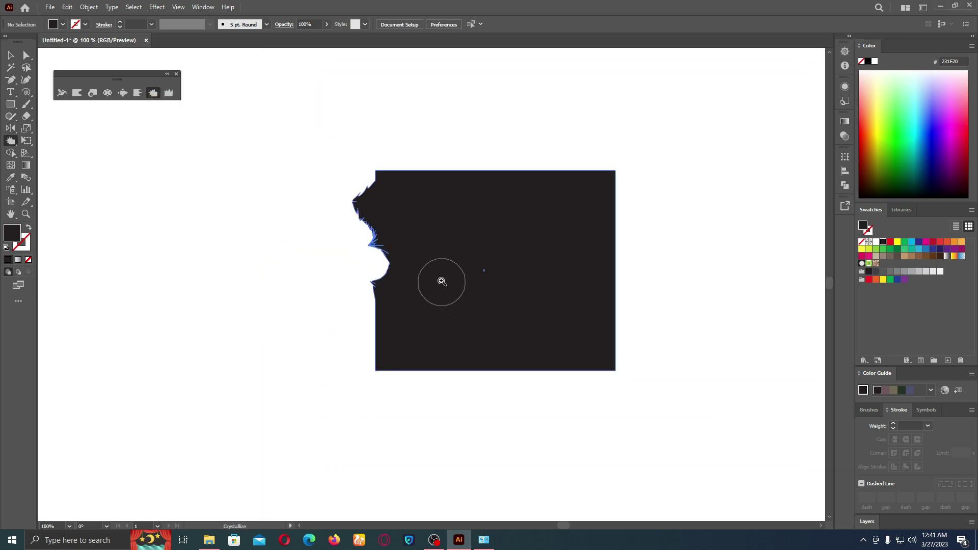
{"action": "left_click", "coordinate": [444, 279], "text": "ctrl"}
{"action": "mouse_move", "coordinate": [439, 280]}
{"action": "left_mouse_down"}
{"action": "mouse_move", "coordinate": [389, 286]}
{"action": "mouse_move", "coordinate": [361, 368]}
{"action": "left_mouse_up"}
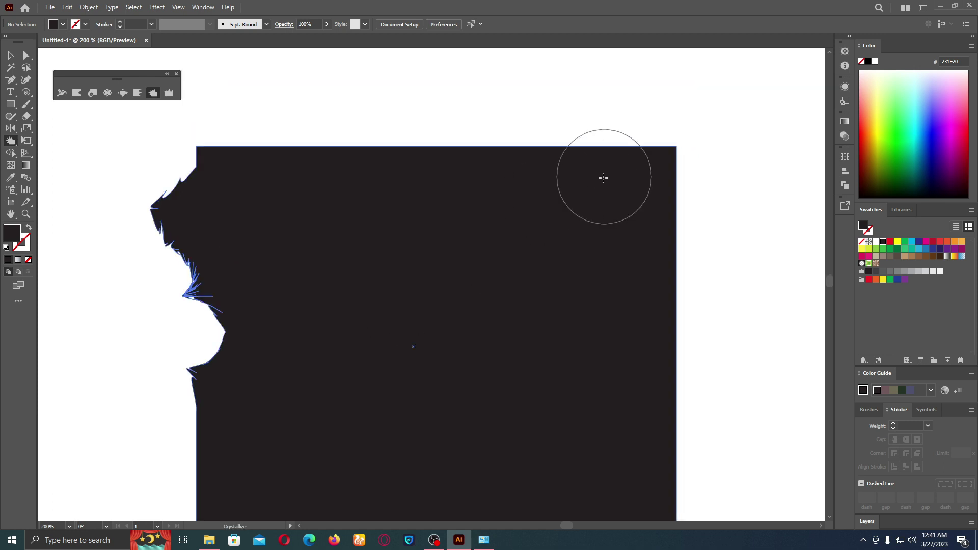
{"action": "left_click_drag", "start_coordinate": [662, 163], "coordinate": [438, 275]}
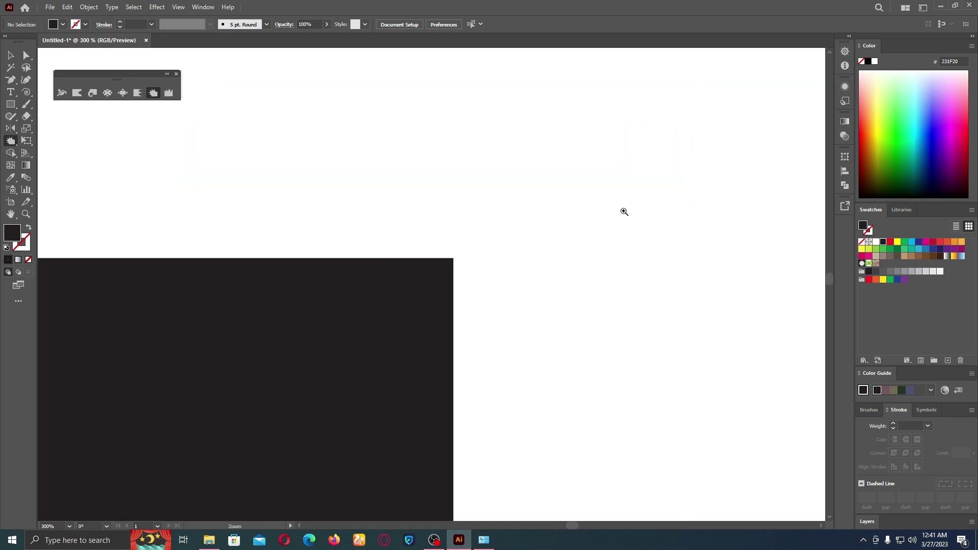
{"action": "scroll", "coordinate": [500, 244], "scroll_direction": "up", "scroll_amount": 2}
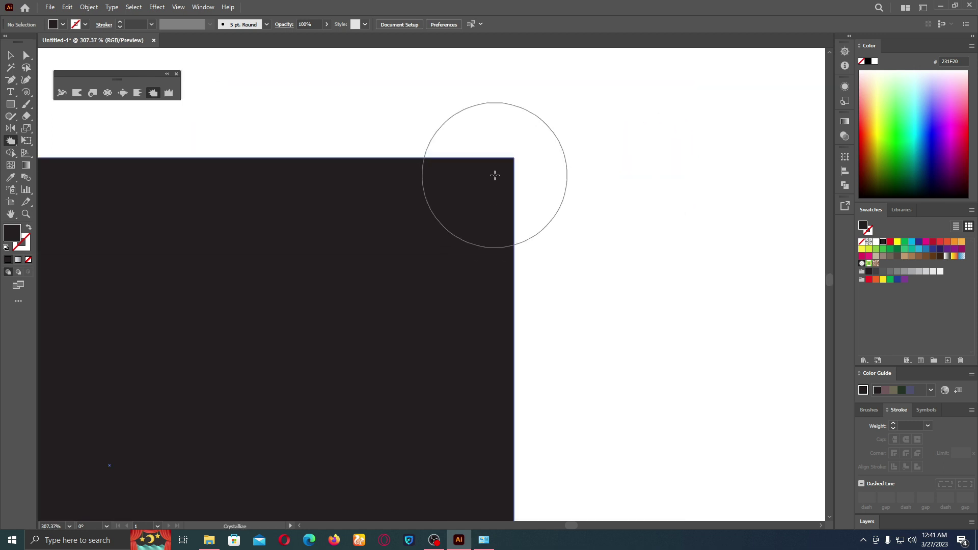
{"action": "left_click_drag", "start_coordinate": [495, 175], "coordinate": [494, 173]}
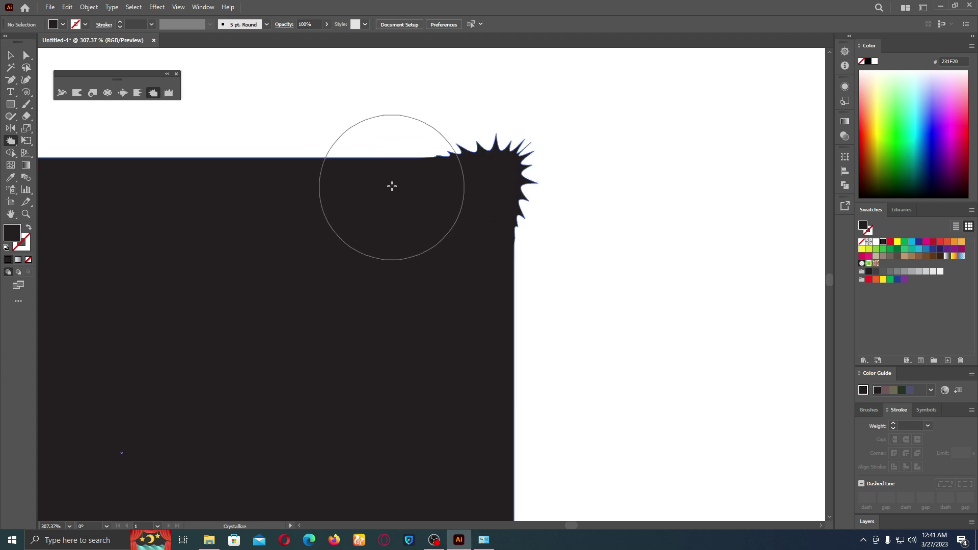
{"action": "left_click_drag", "start_coordinate": [392, 180], "coordinate": [391, 179]}
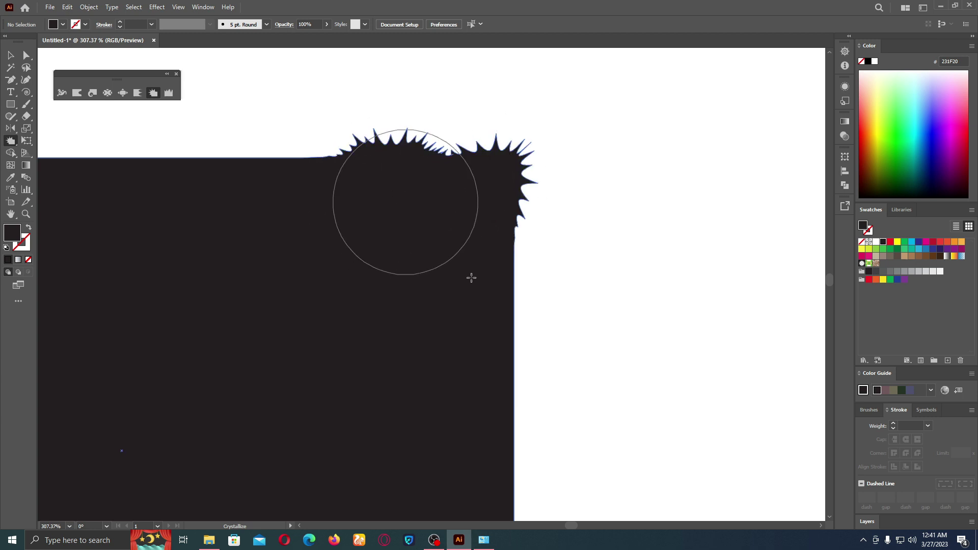
{"action": "left_click_drag", "start_coordinate": [500, 296], "coordinate": [499, 295]}
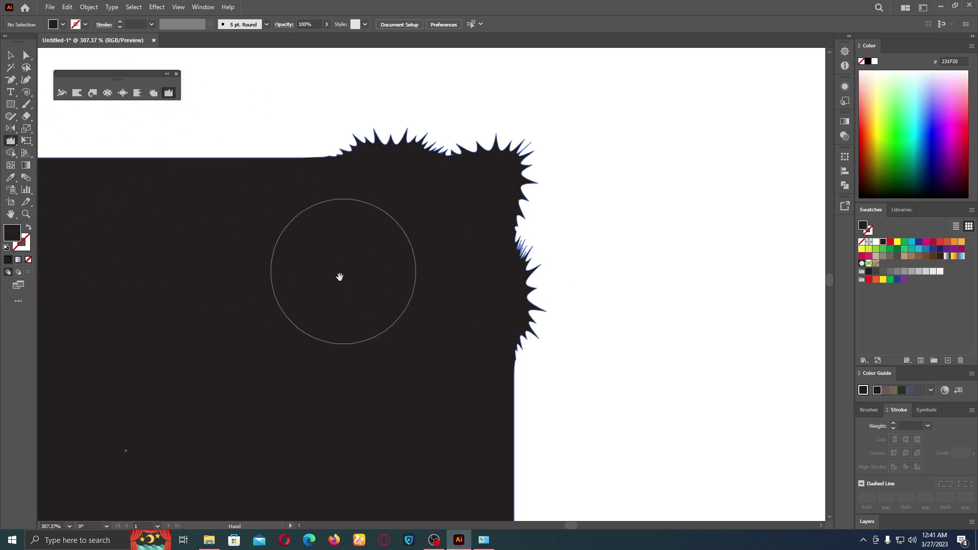
Wrinkle the rectangle's plain top edge into small ragged waves
{"action": "left_click_drag", "start_coordinate": [338, 277], "coordinate": [452, 325]}
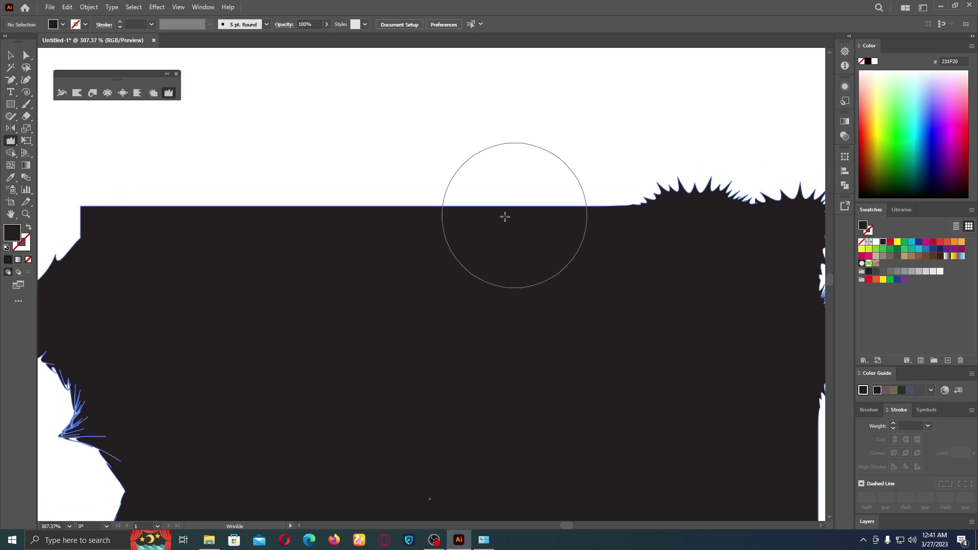
{"action": "mouse_move", "coordinate": [504, 214]}
{"action": "left_mouse_down"}
{"action": "mouse_move", "coordinate": [239, 186]}
{"action": "mouse_move", "coordinate": [451, 208]}
{"action": "mouse_move", "coordinate": [262, 200]}
{"action": "left_mouse_up"}
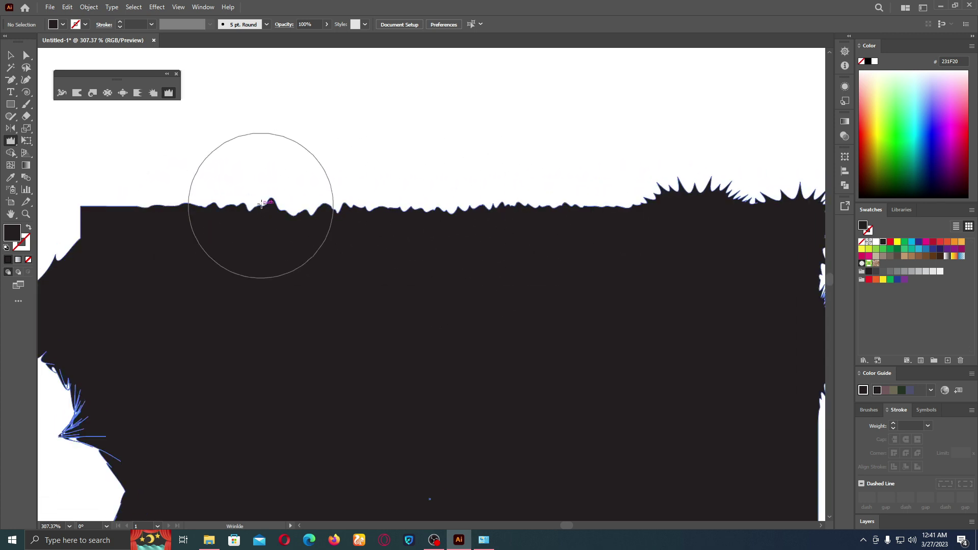